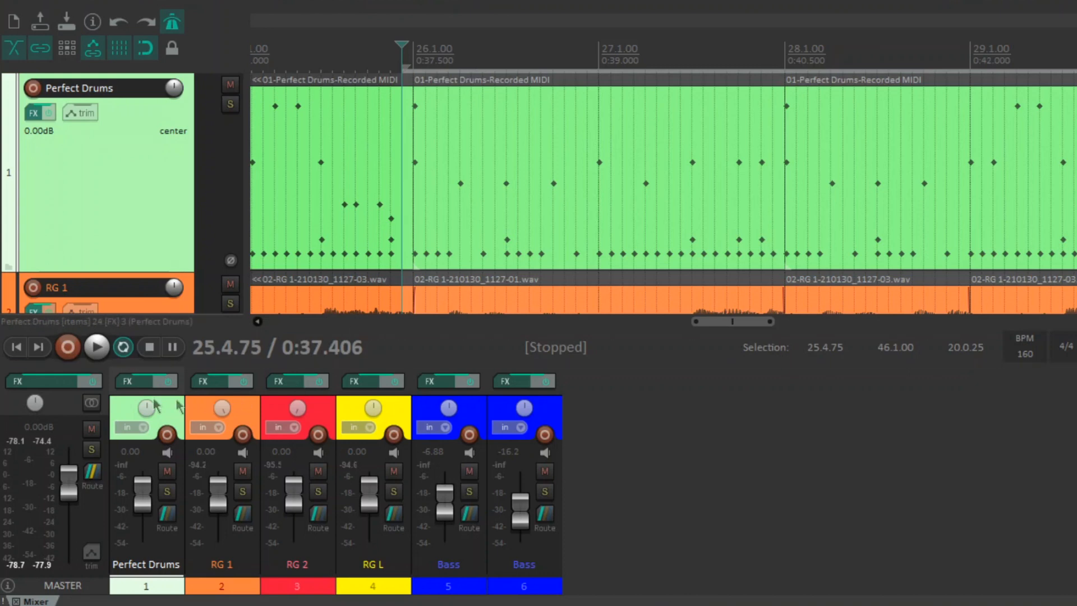
Bypass the master track's whole FX chain and play the mix without it.
{"action": "left_click", "coordinate": [90, 381]}
{"action": "key", "text": "space"}
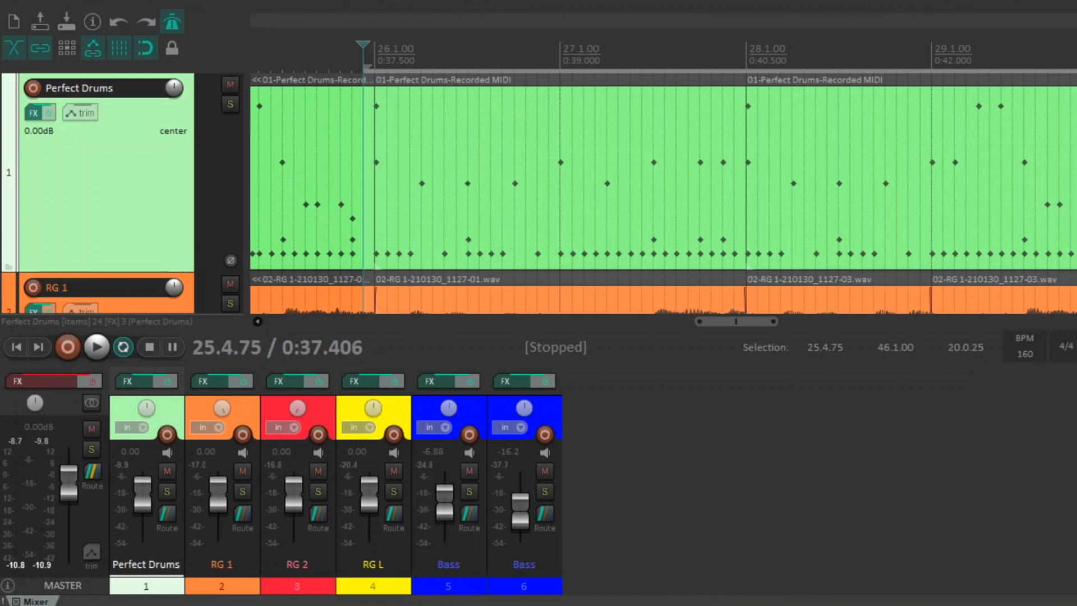
Re-enable the master FX, play the mix through them, stop, and bring up the master FX chain.
{"action": "left_click", "coordinate": [90, 382]}
{"action": "key", "text": "space"}
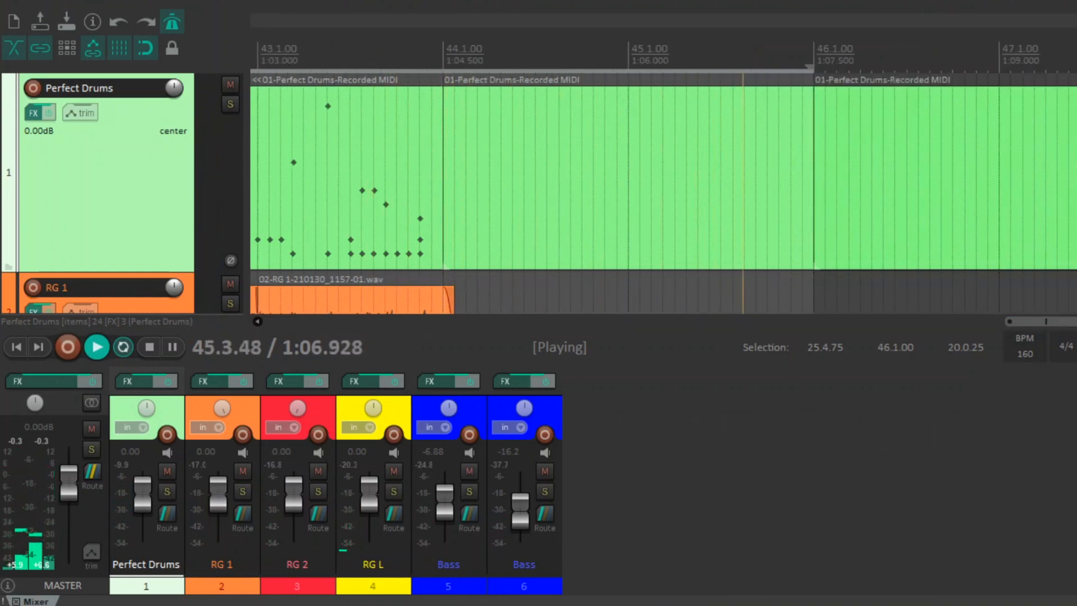
{"action": "key", "text": "space"}
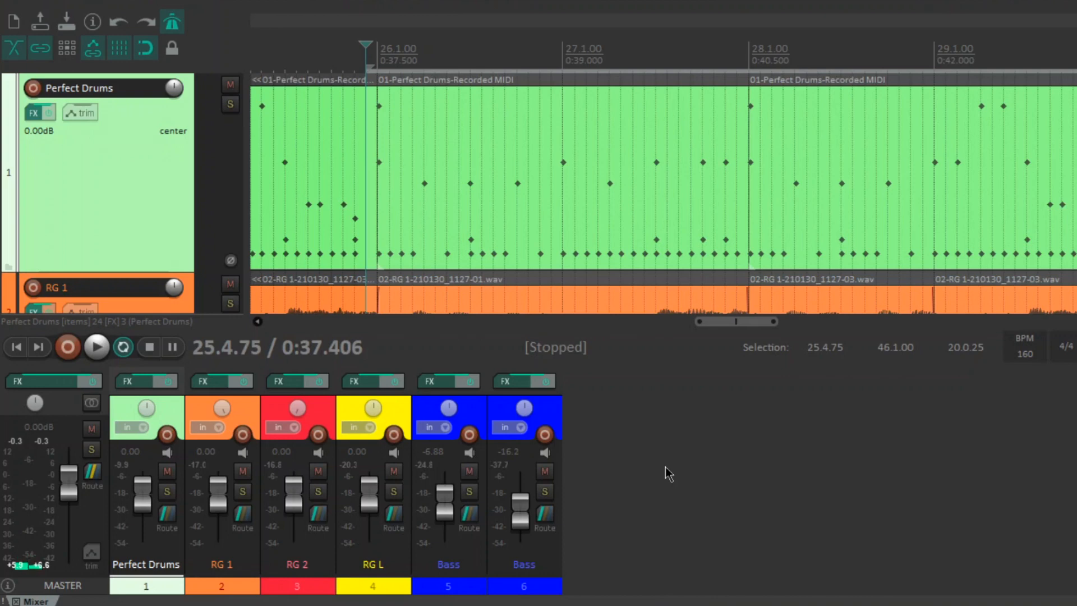
{"action": "left_click", "coordinate": [52, 382]}
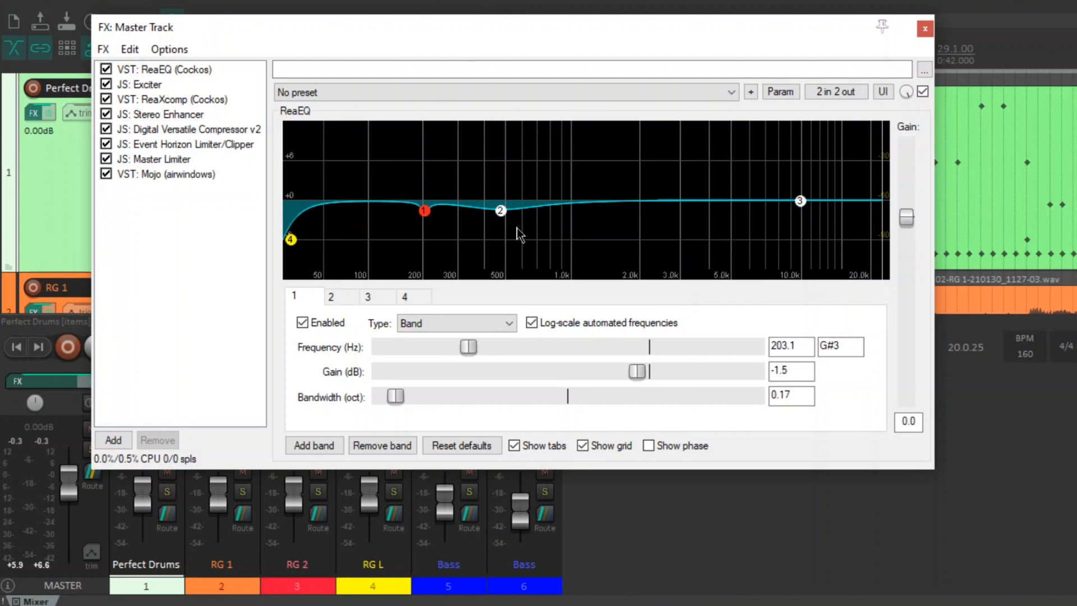
Select JS: Exciter in the master chain to display its settings.
{"action": "left_click", "coordinate": [143, 85]}
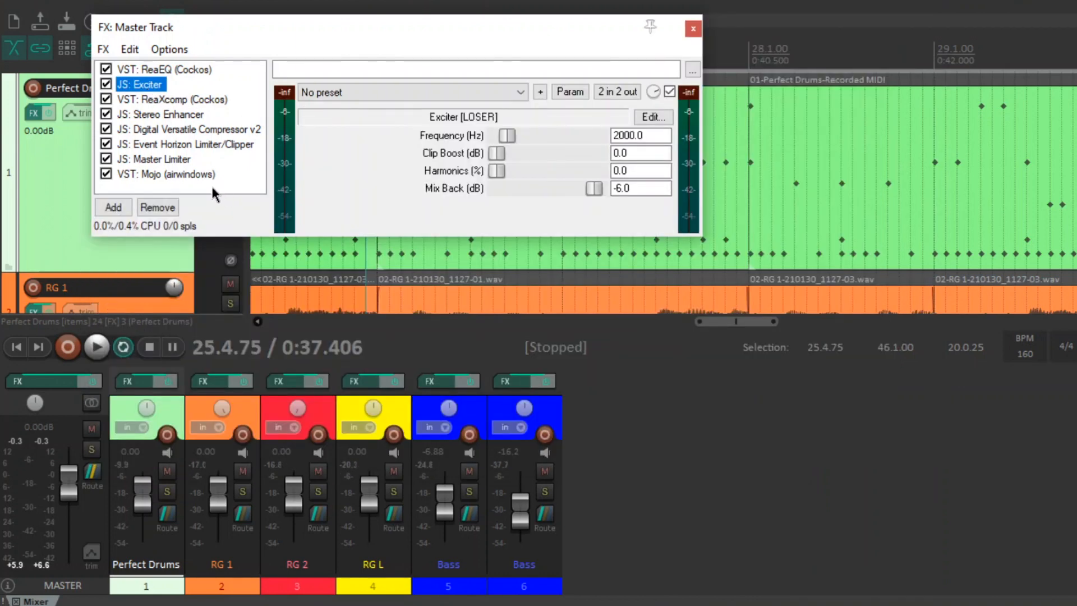
{"action": "left_click", "coordinate": [211, 184]}
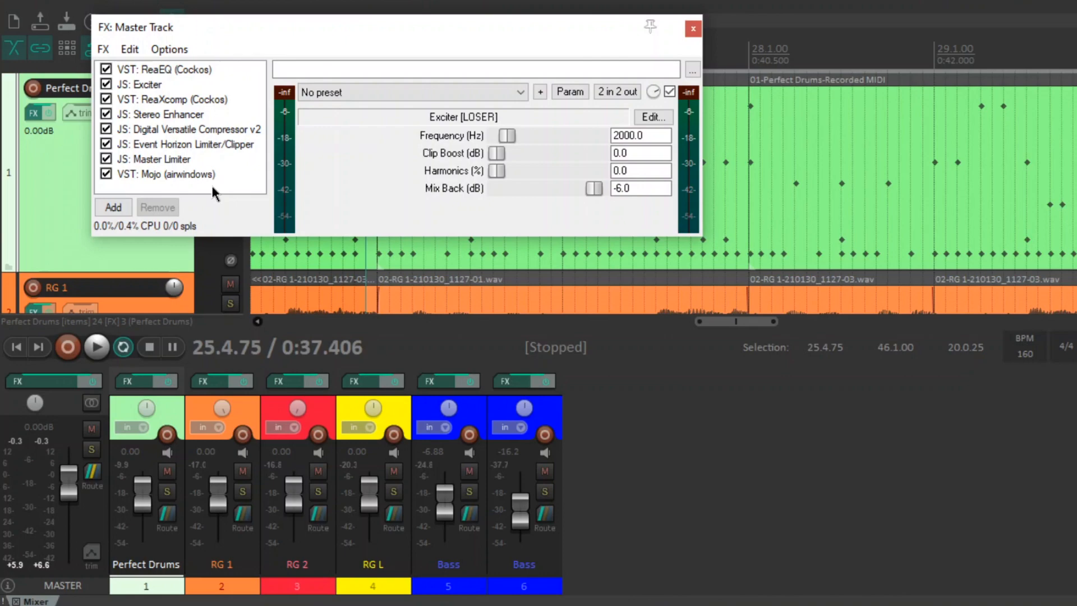
{"action": "left_click", "coordinate": [204, 100]}
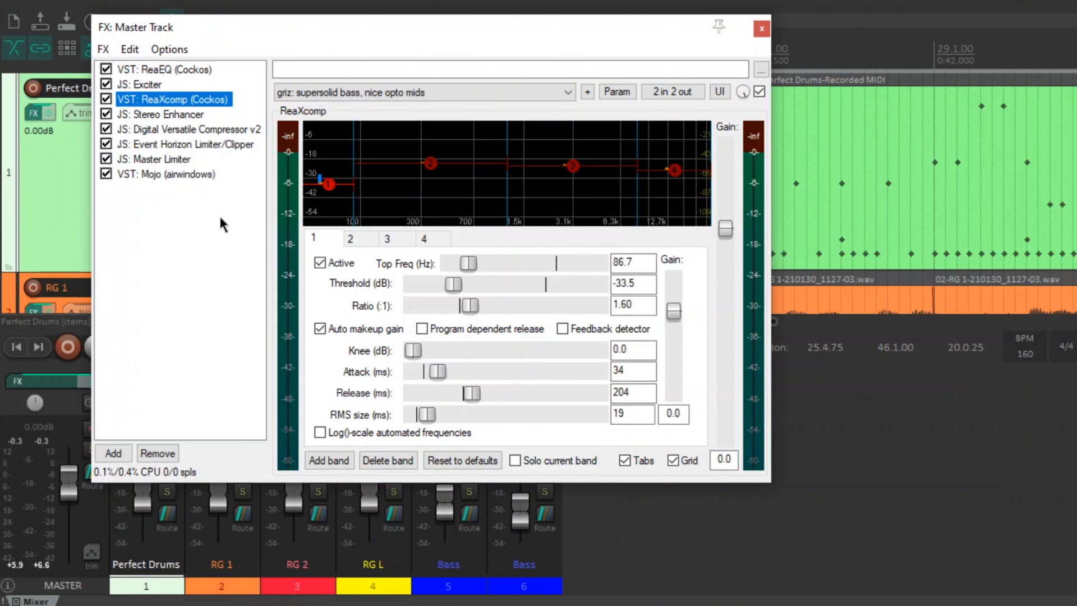
Move down the FX list from ReaXcomp to the JS: Stereo Enhancer's controls.
{"action": "key", "text": "Down"}
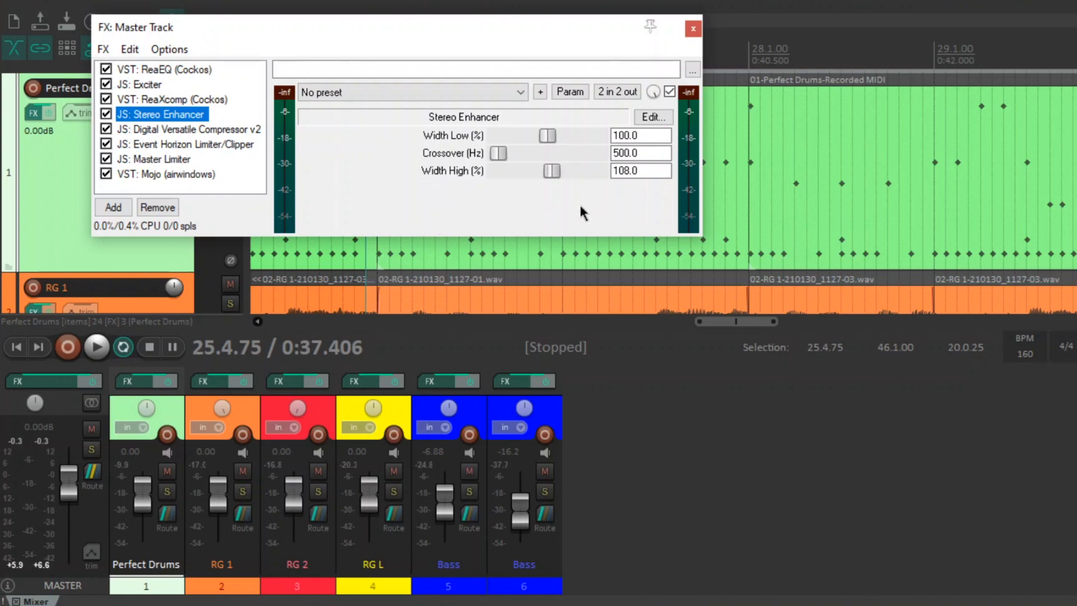
Show Digital Versatile Compressor v2, revisit Stereo Enhancer and ReaXcomp, then select Event Horizon Limiter/Clipper.
{"action": "left_click", "coordinate": [215, 130]}
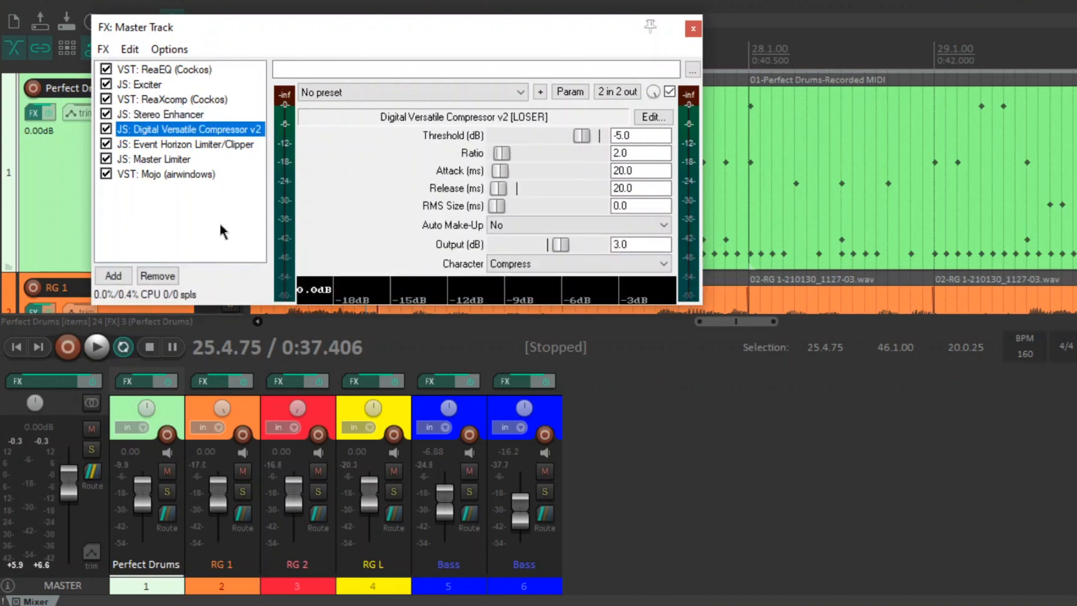
{"action": "left_click", "coordinate": [221, 226]}
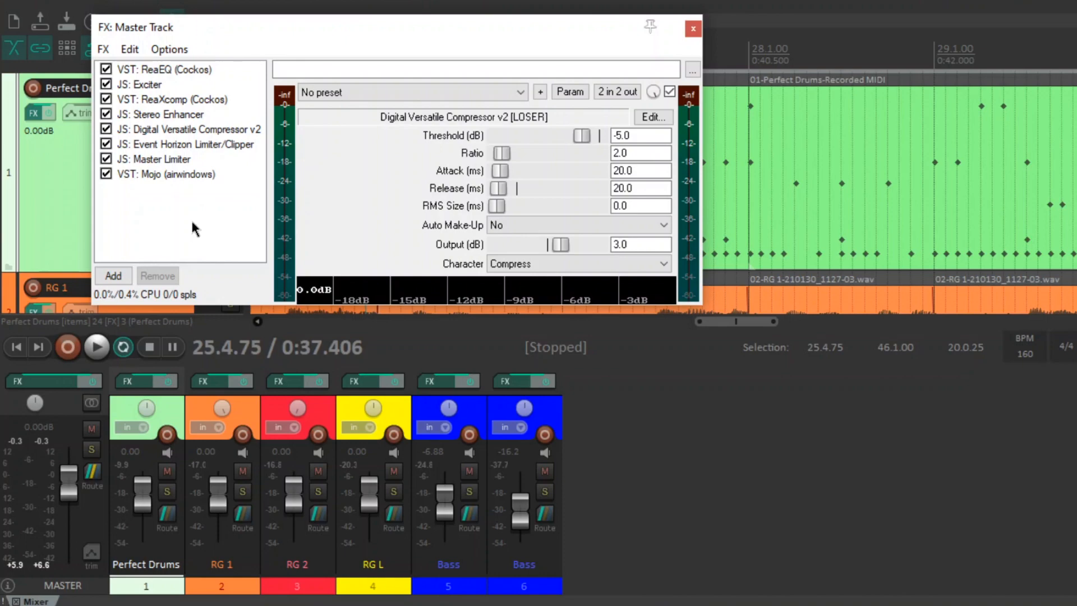
{"action": "left_click", "coordinate": [196, 118]}
{"action": "left_click", "coordinate": [189, 99]}
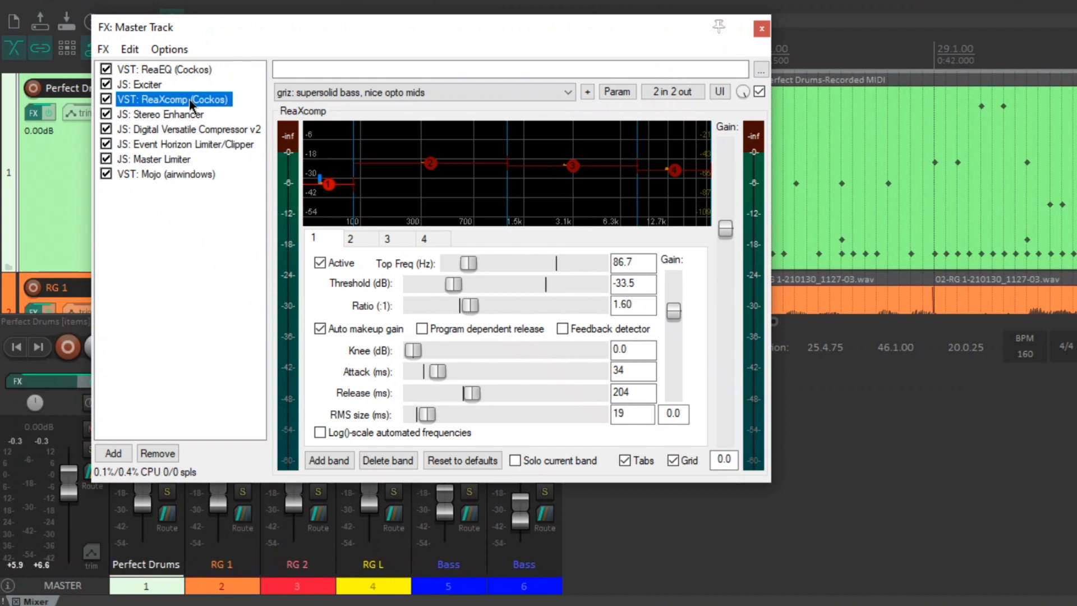
{"action": "left_click", "coordinate": [189, 129]}
{"action": "left_click", "coordinate": [189, 204]}
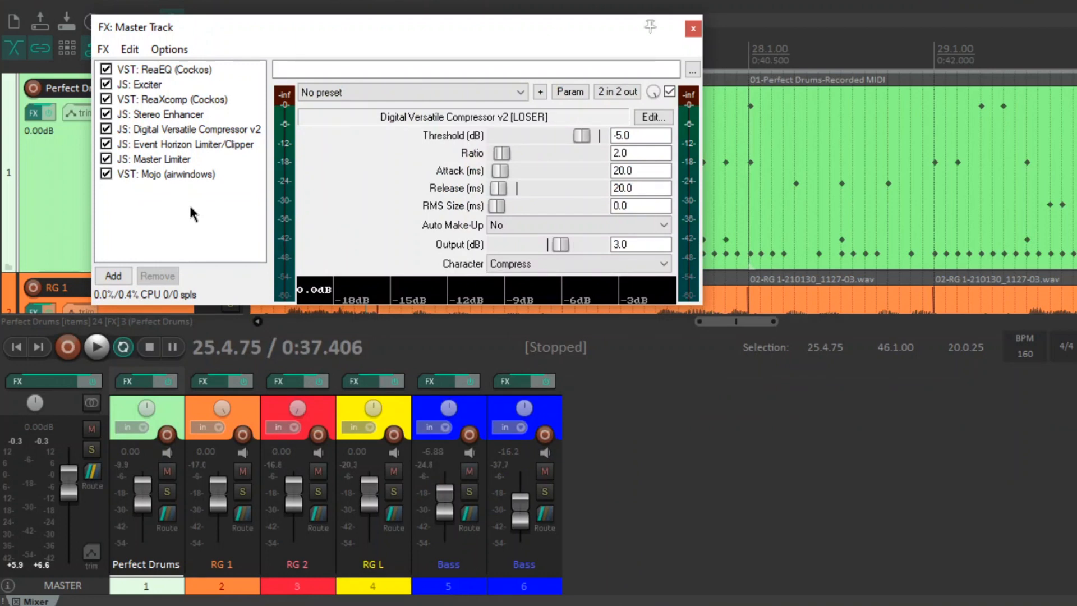
{"action": "left_click", "coordinate": [197, 144]}
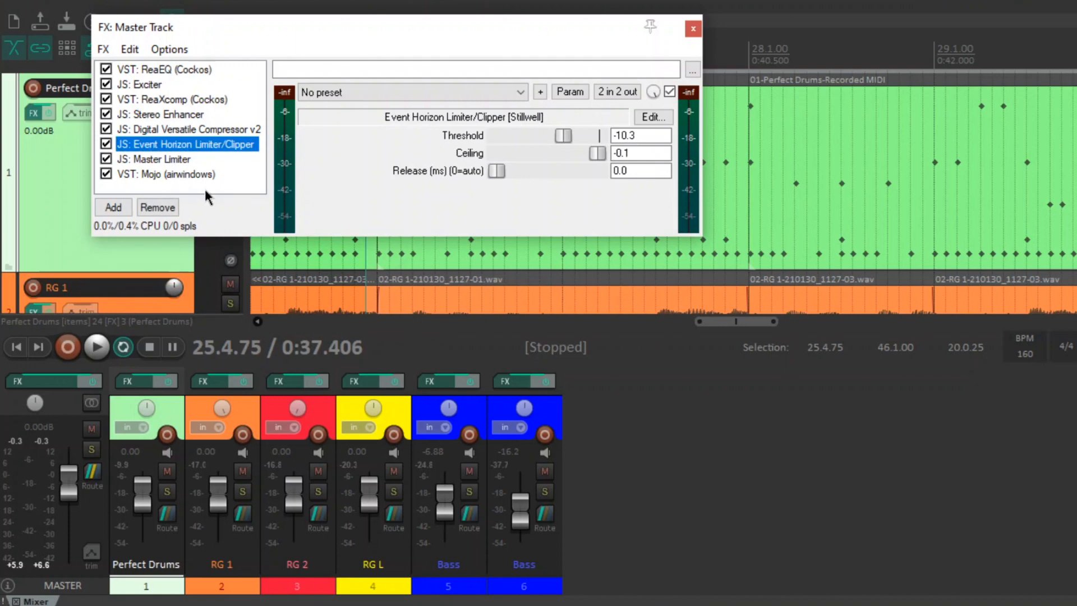
Leave the Event Horizon Limiter/Clipper and display the JS: Master Limiter settings.
{"action": "left_click", "coordinate": [205, 189]}
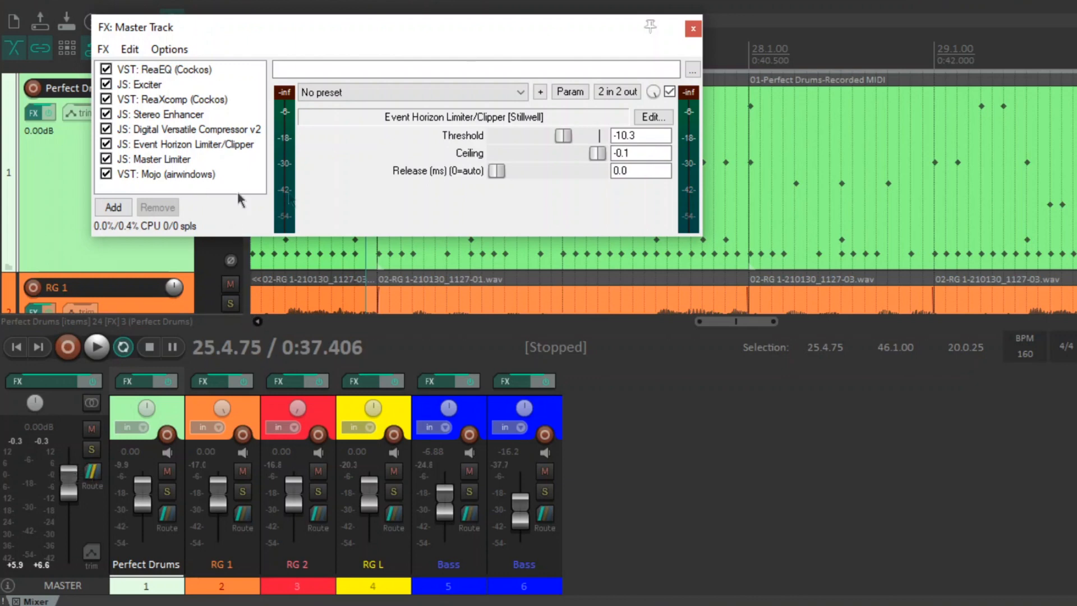
{"action": "left_click", "coordinate": [174, 160]}
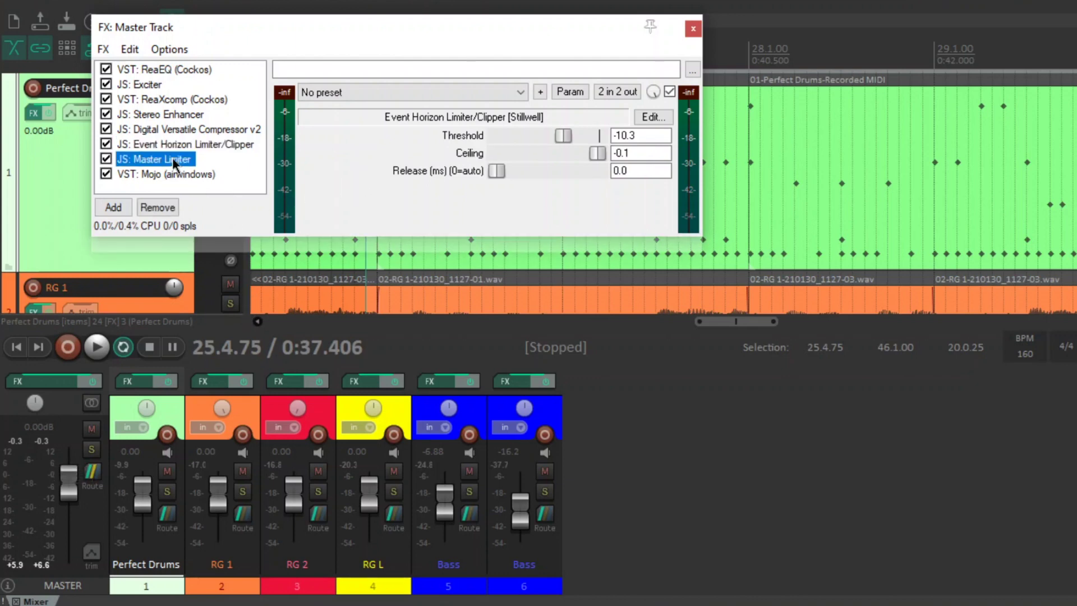
{"action": "left_click", "coordinate": [190, 202]}
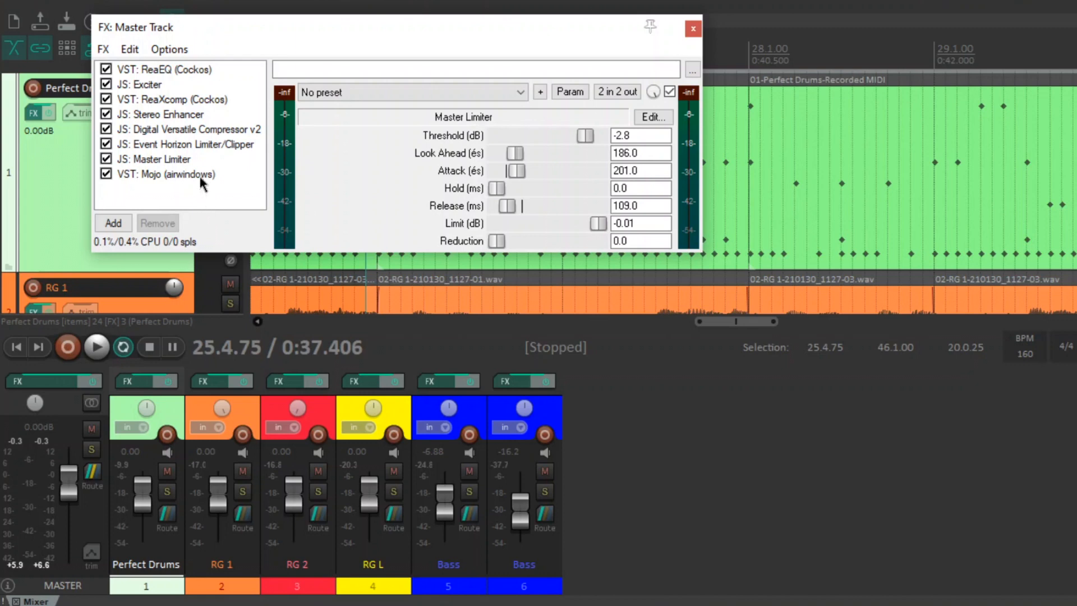
{"action": "left_click", "coordinate": [200, 175]}
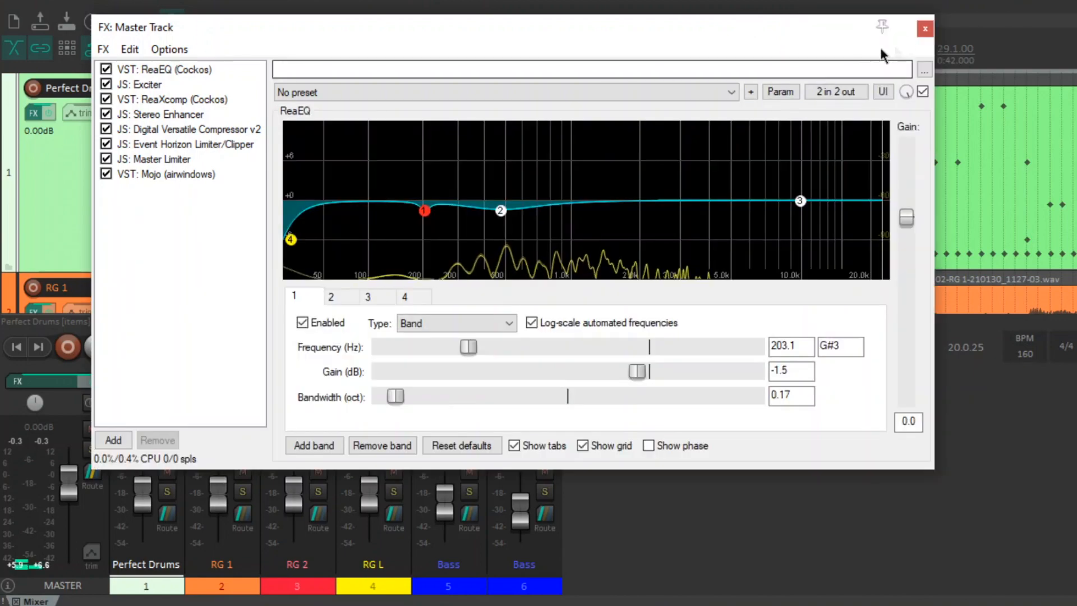
Reopen the master FX chain with Shift+F, reposition it, and start playback.
{"action": "left_click", "coordinate": [920, 29]}
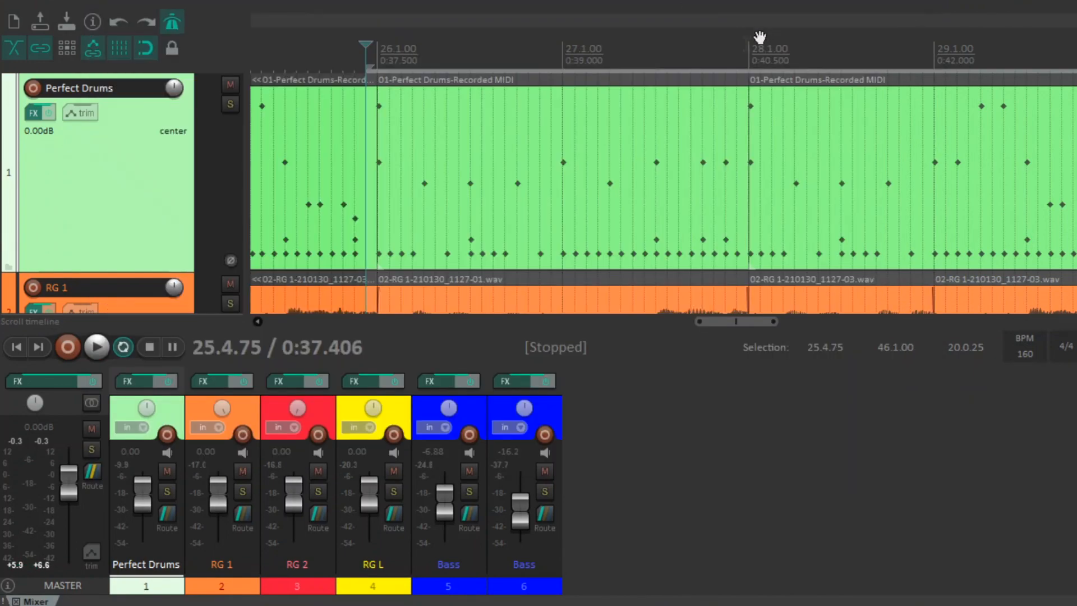
{"action": "key", "text": "shift+f"}
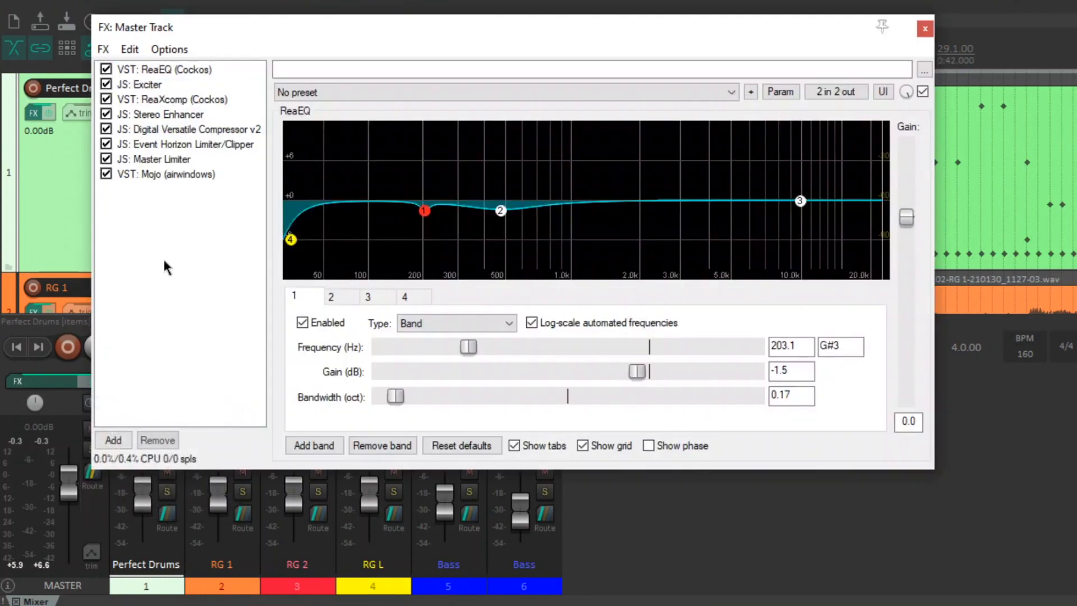
{"action": "left_click_drag", "start_coordinate": [389, 34], "coordinate": [401, 118]}
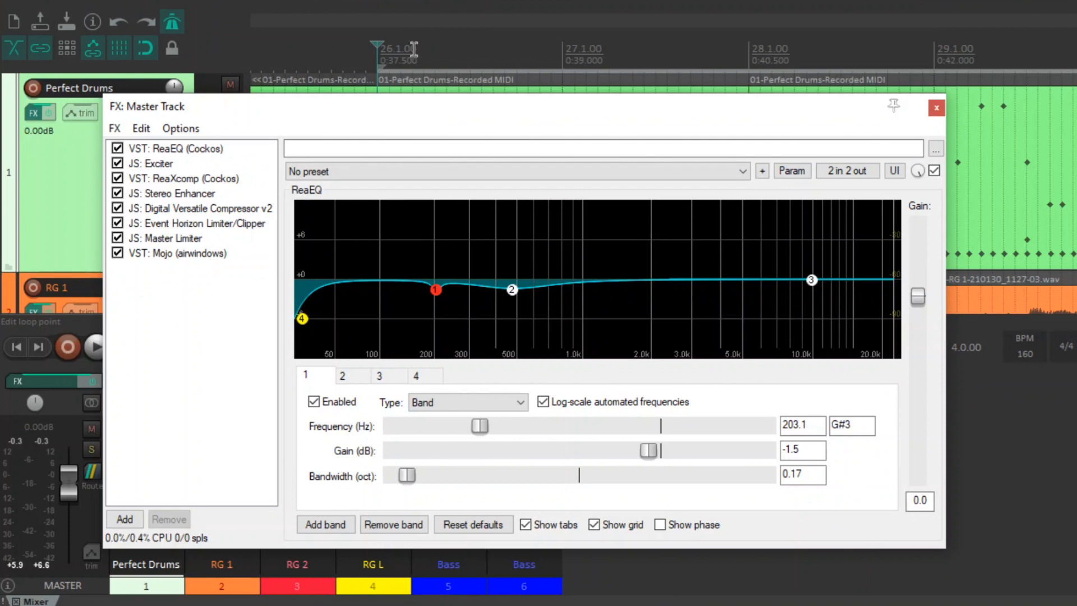
{"action": "key", "text": "space"}
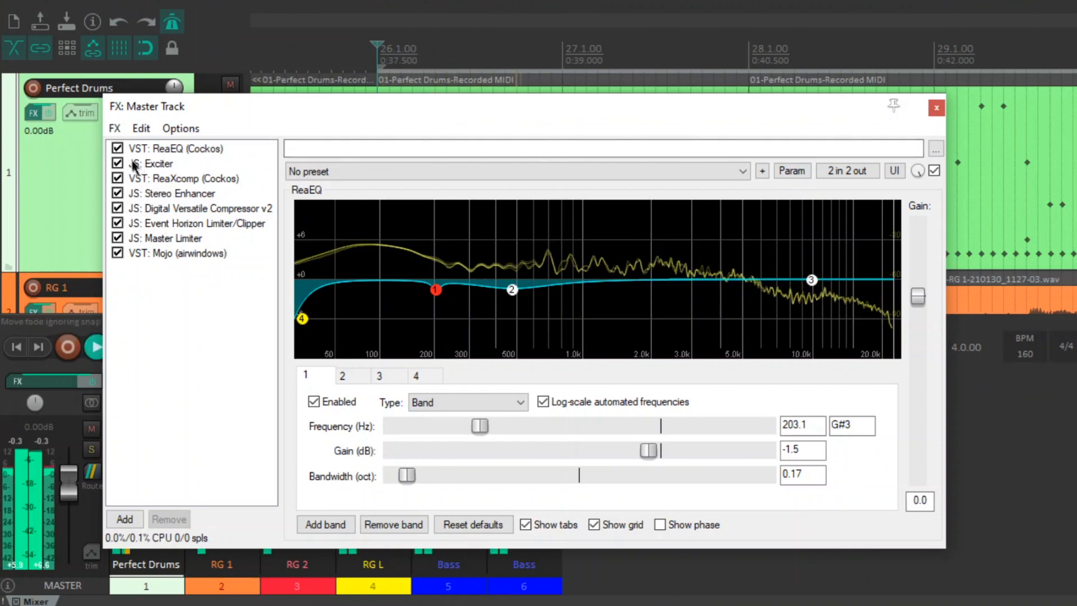
Bypass Mojo, Master Limiter, Event Horizon, Compressor v2, Stereo Enhancer, ReaXcomp, Exciter and ReaEQ in turn.
{"action": "left_click", "coordinate": [118, 253]}
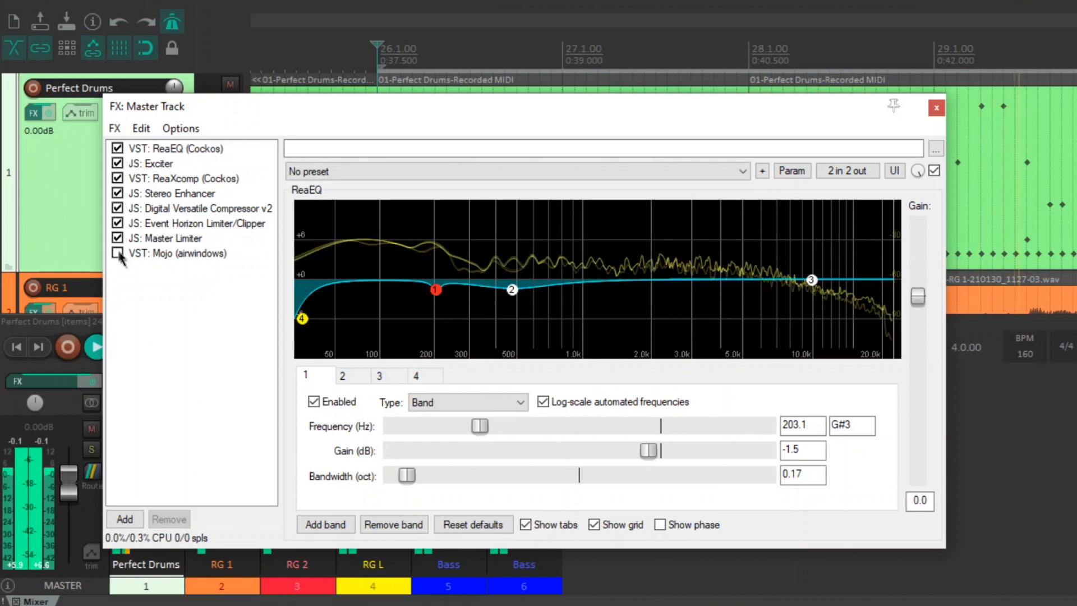
{"action": "left_click", "coordinate": [118, 238]}
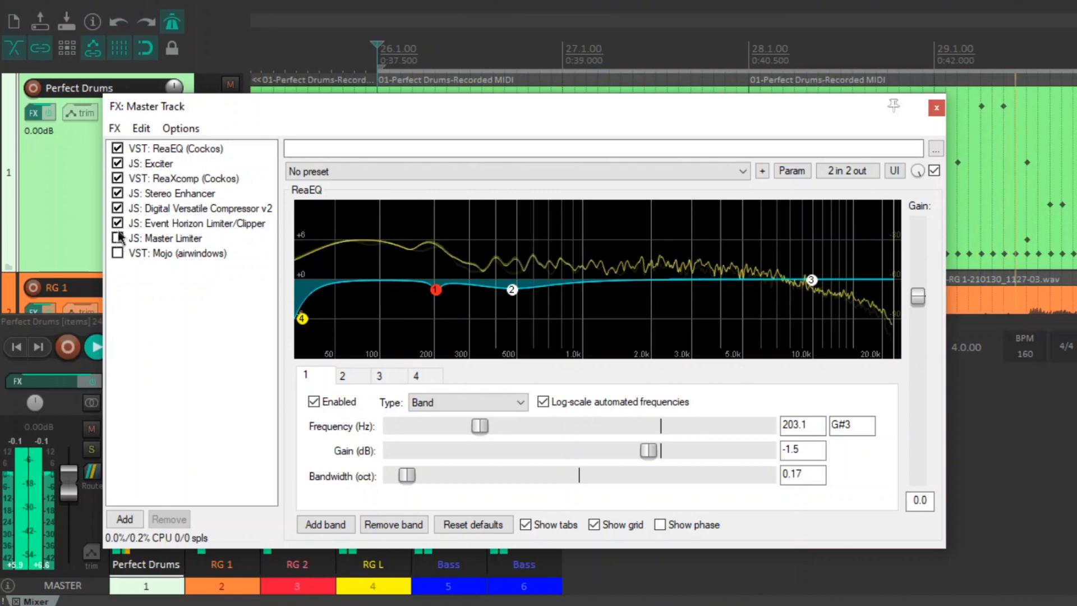
{"action": "left_click", "coordinate": [118, 223]}
{"action": "left_click", "coordinate": [118, 223]}
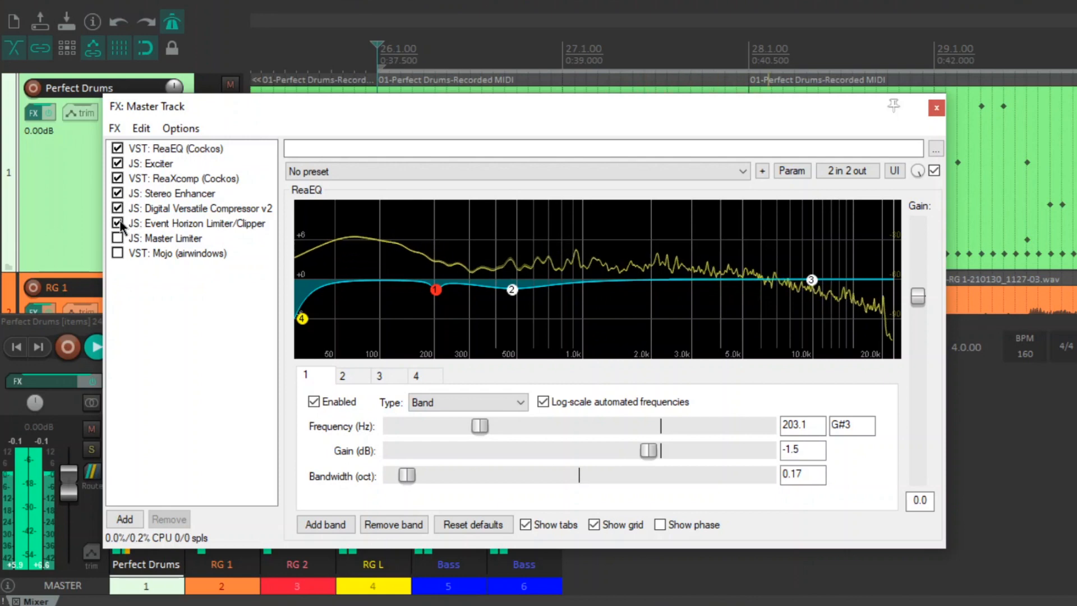
{"action": "left_click", "coordinate": [118, 222]}
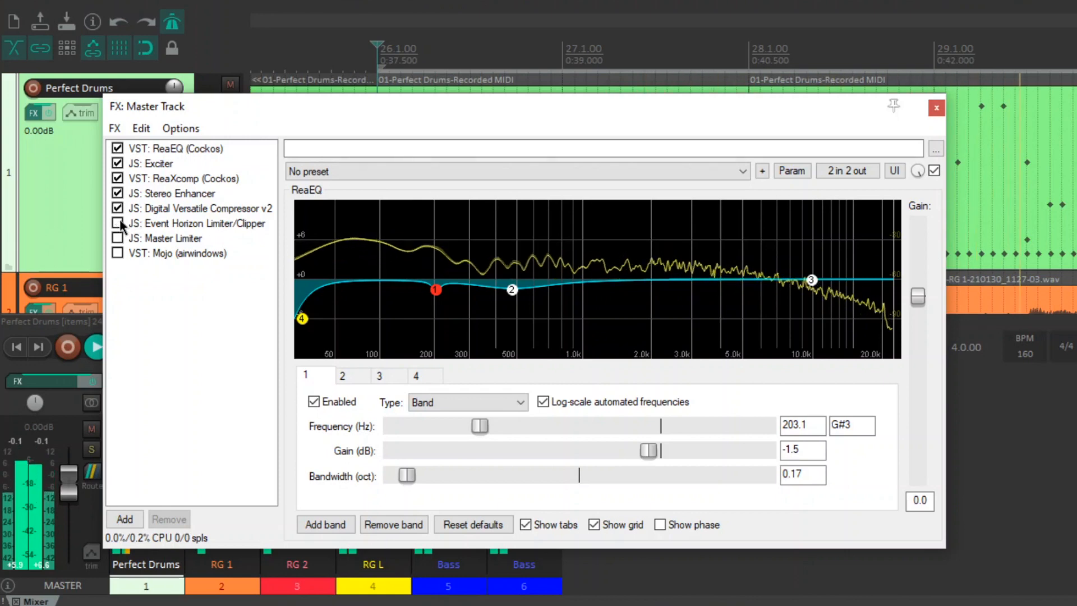
{"action": "left_click", "coordinate": [118, 208]}
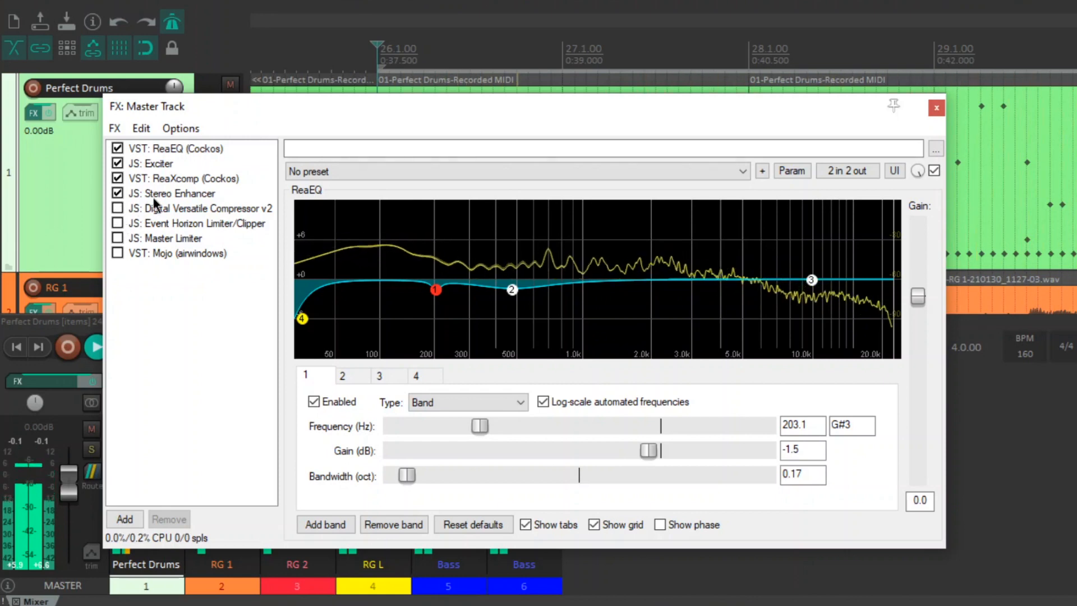
{"action": "left_click", "coordinate": [118, 192]}
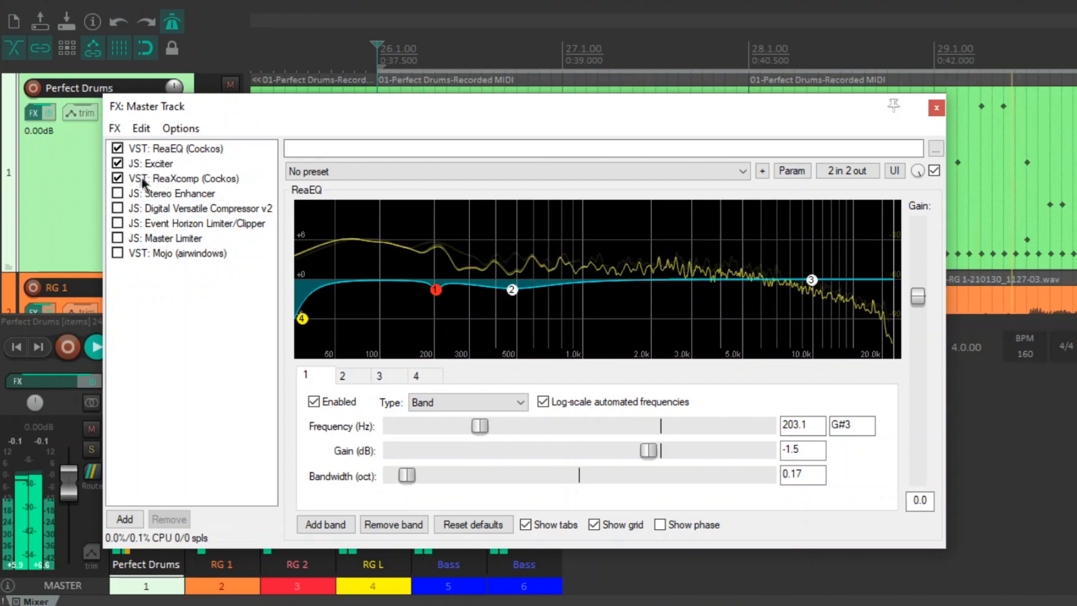
{"action": "left_click", "coordinate": [118, 178]}
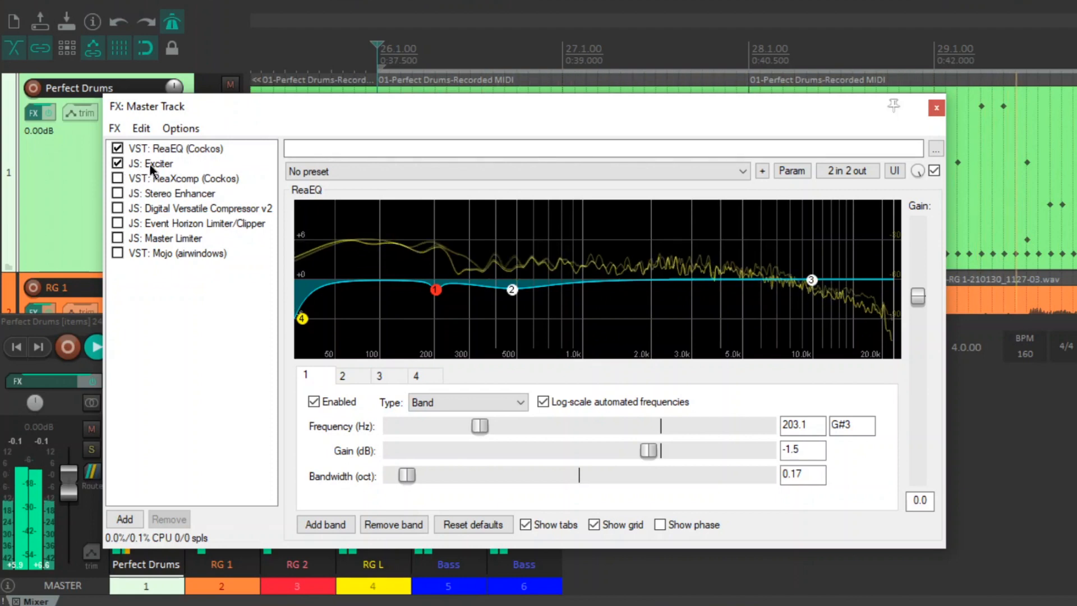
{"action": "left_click", "coordinate": [118, 164]}
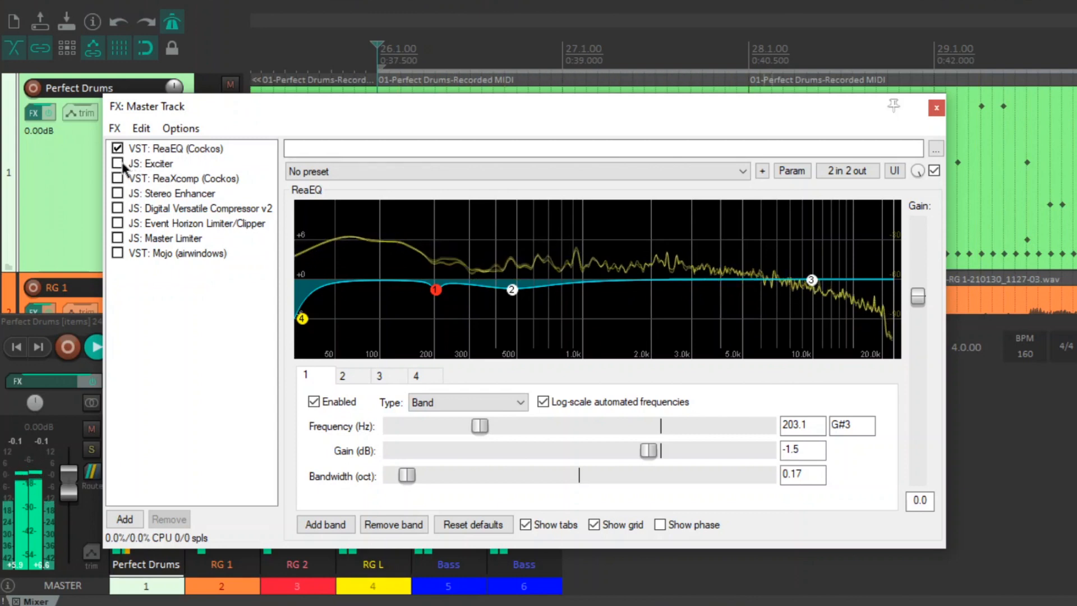
{"action": "left_click", "coordinate": [117, 148]}
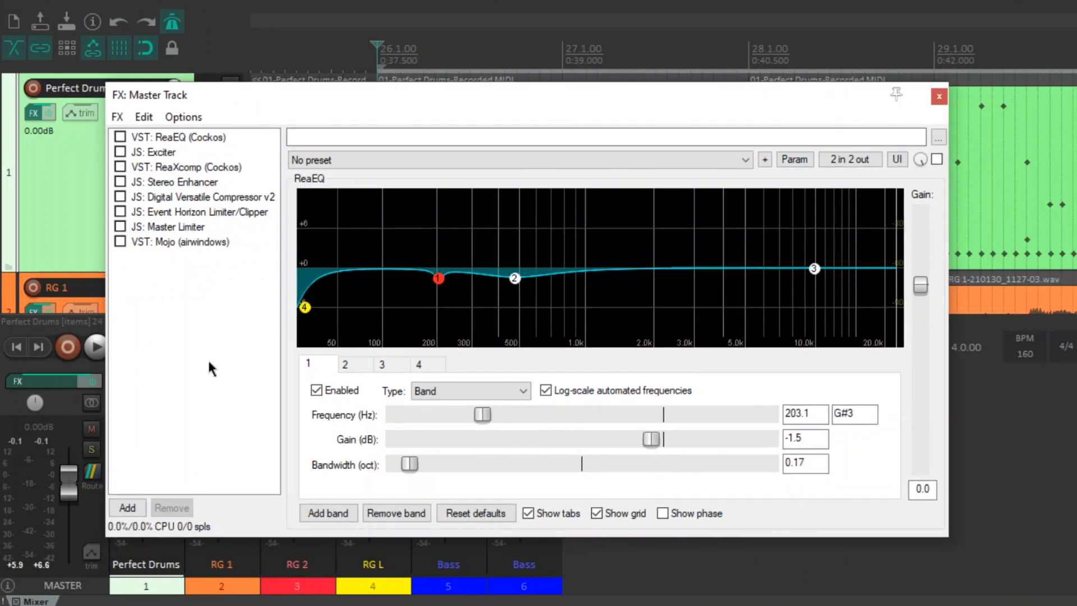
During playback, re-enable all eight plugins from ReaEQ down to Mojo, stop, and select ReaEQ.
{"action": "key", "text": "space"}
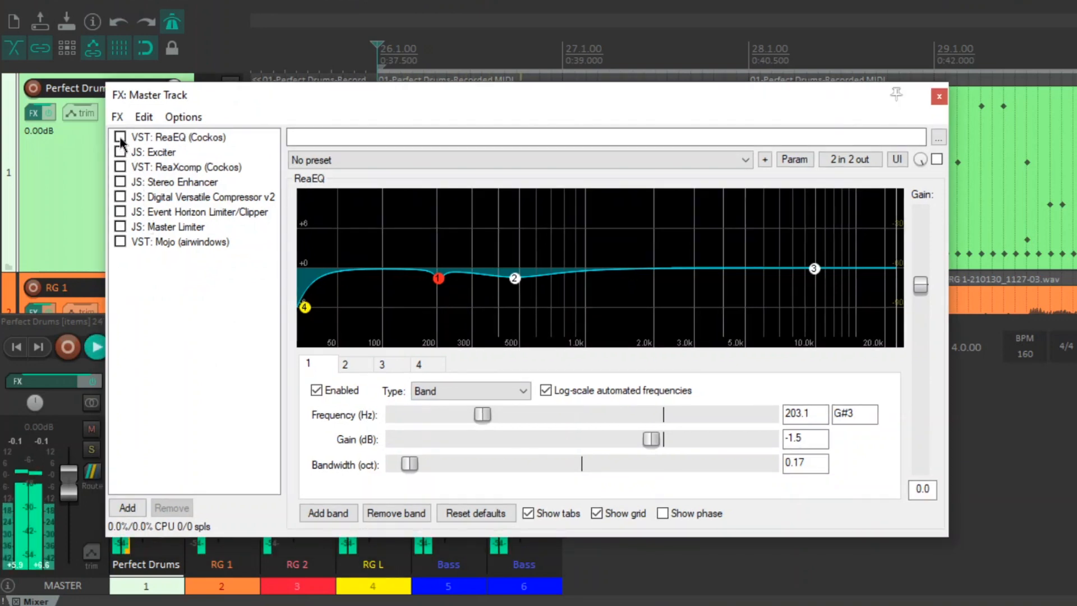
{"action": "left_click", "coordinate": [120, 137]}
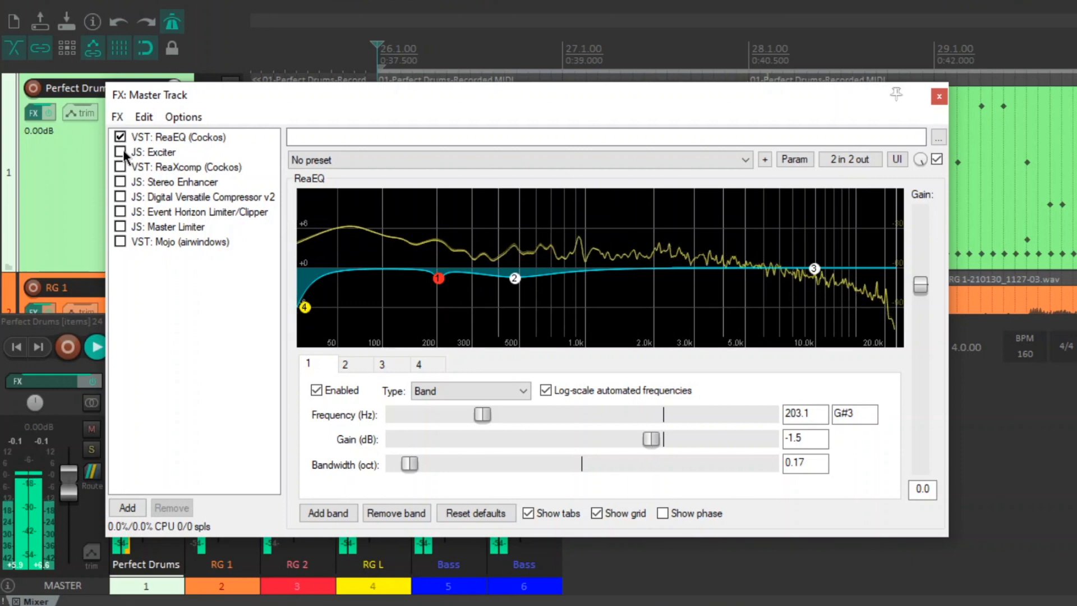
{"action": "left_click", "coordinate": [120, 152]}
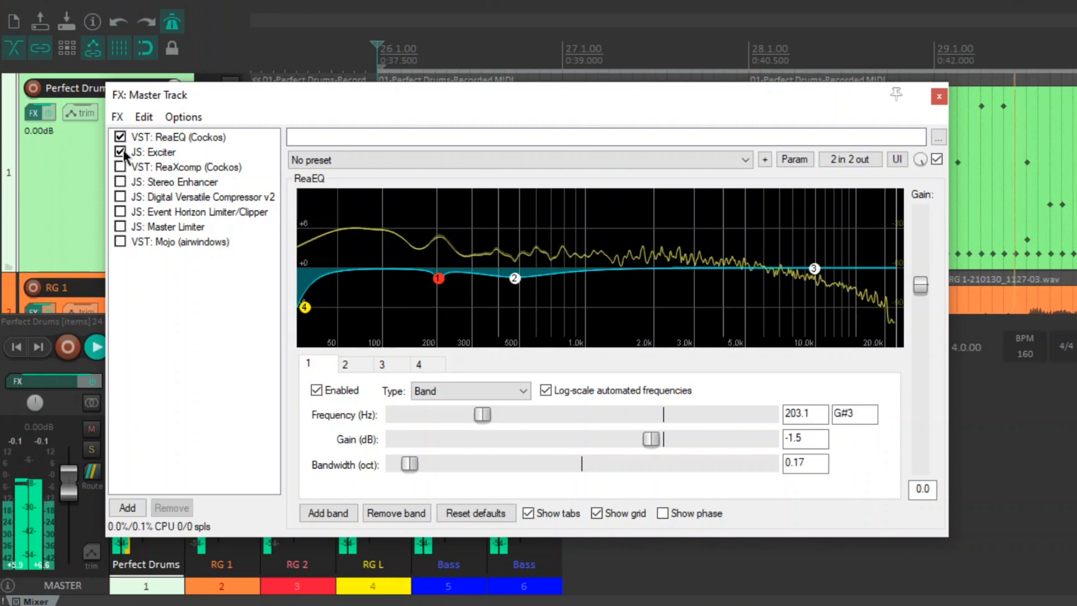
{"action": "left_click", "coordinate": [120, 167]}
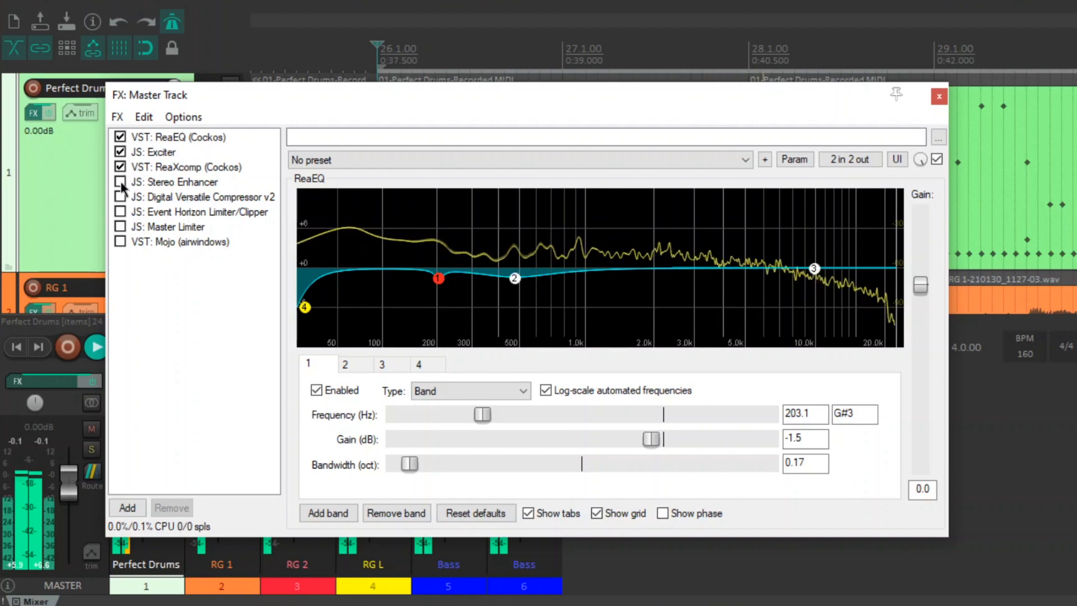
{"action": "left_click", "coordinate": [120, 182]}
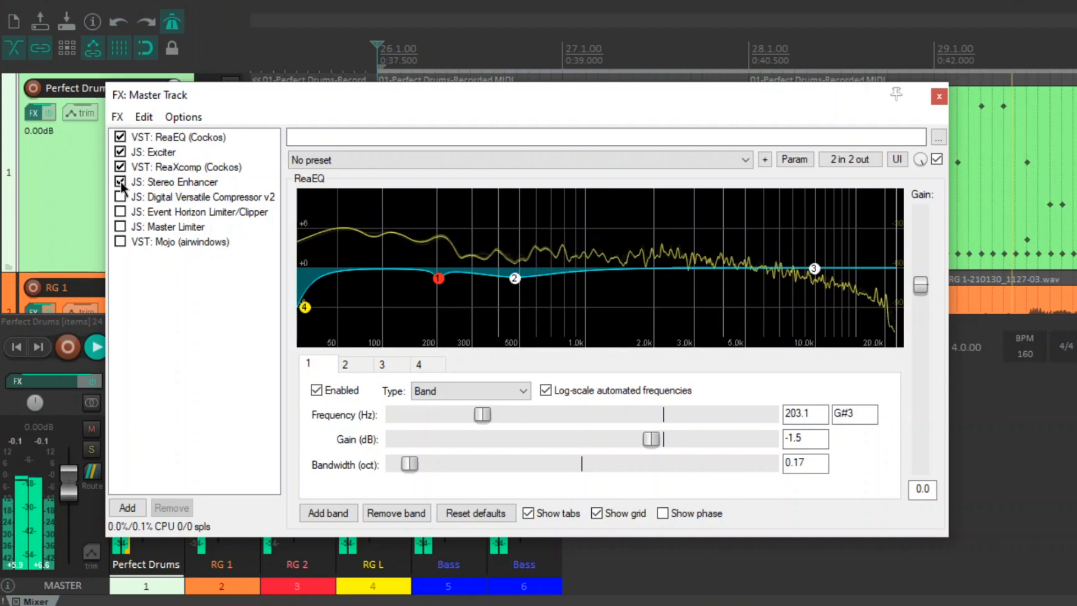
{"action": "left_click", "coordinate": [120, 198]}
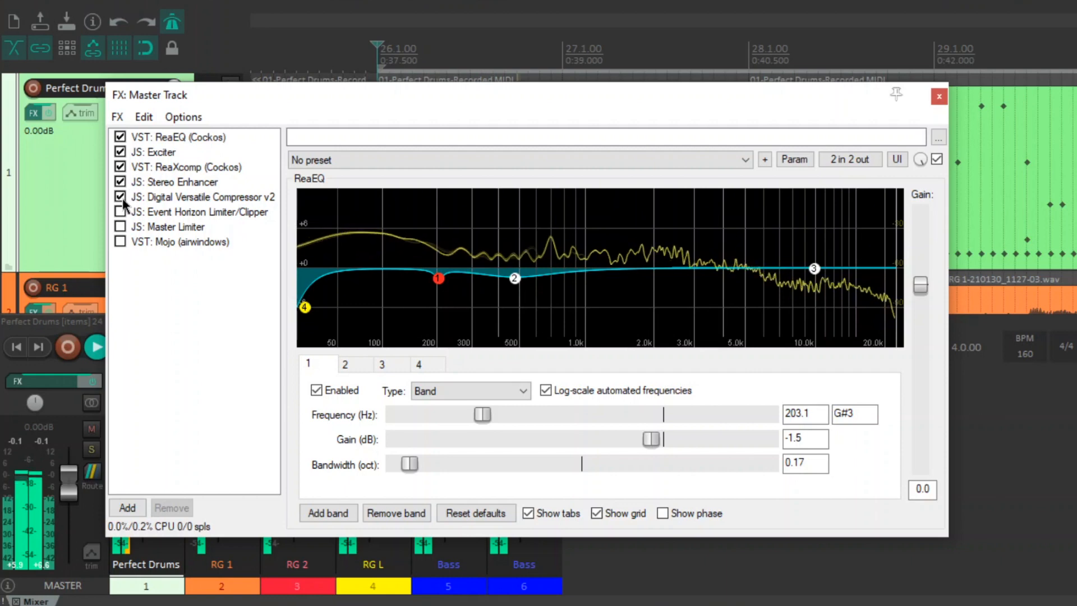
{"action": "left_click", "coordinate": [120, 212]}
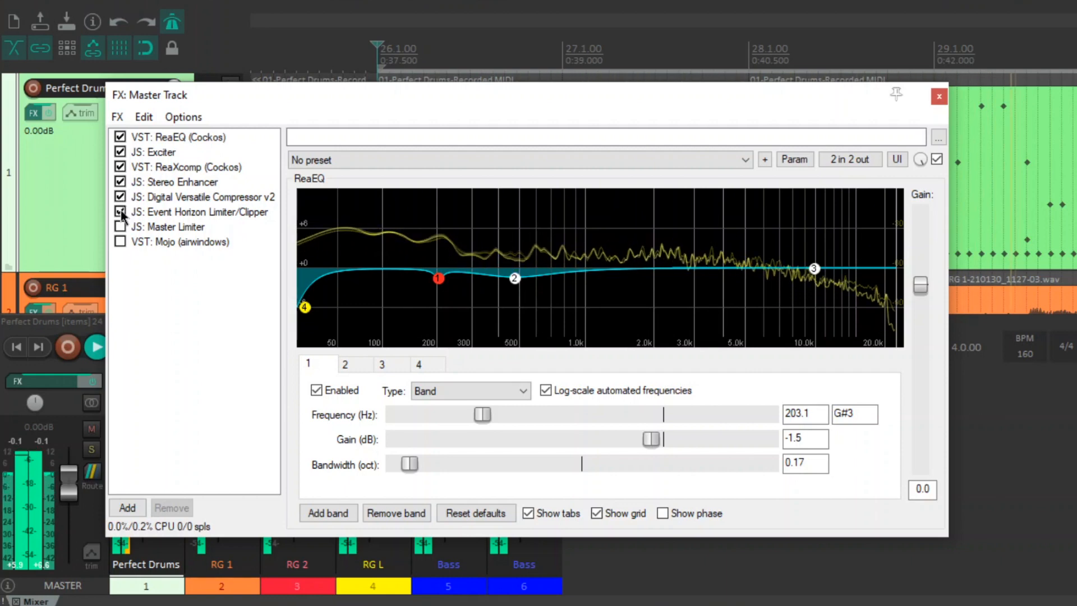
{"action": "left_click", "coordinate": [120, 228]}
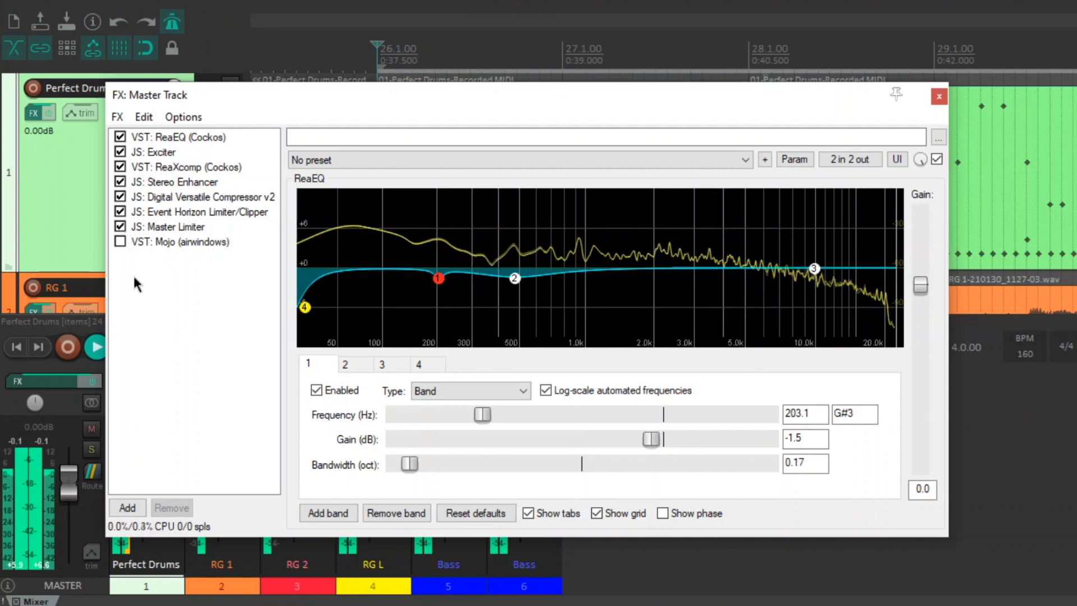
{"action": "left_click", "coordinate": [121, 242]}
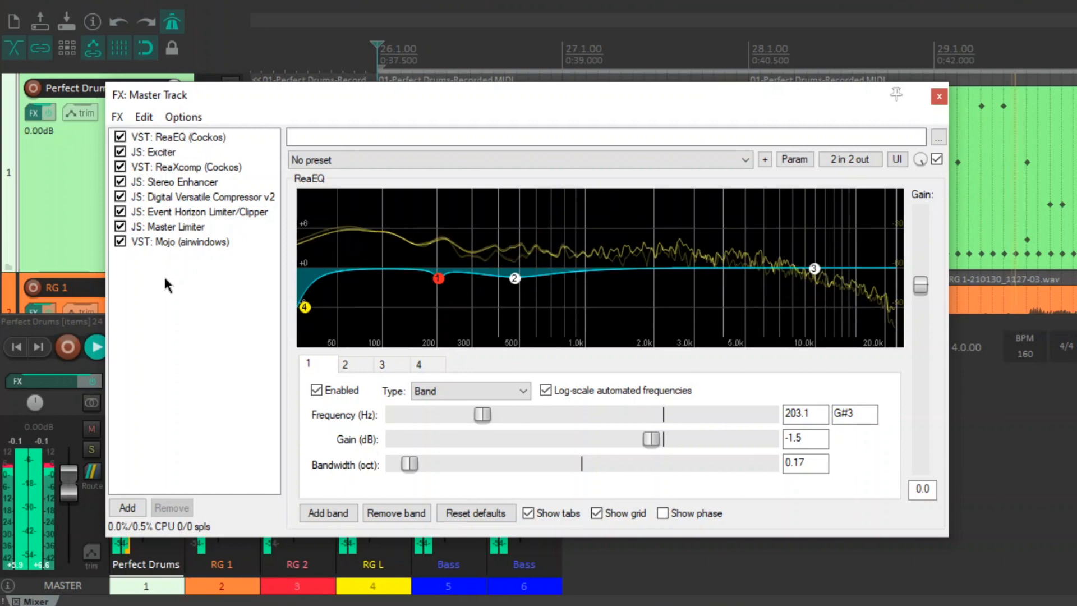
{"action": "key", "text": "space"}
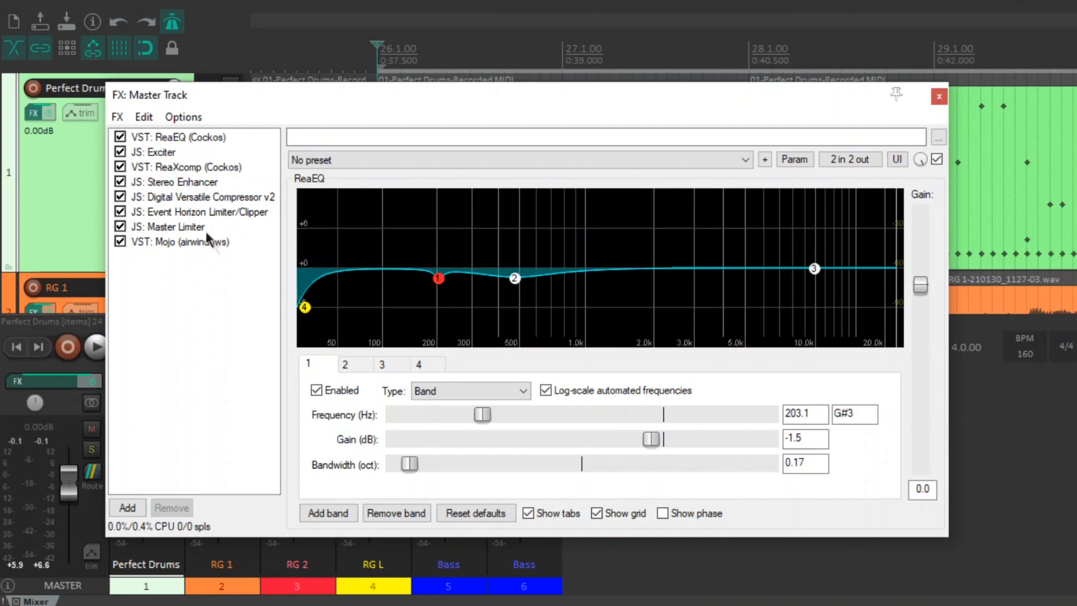
{"action": "left_click", "coordinate": [205, 139]}
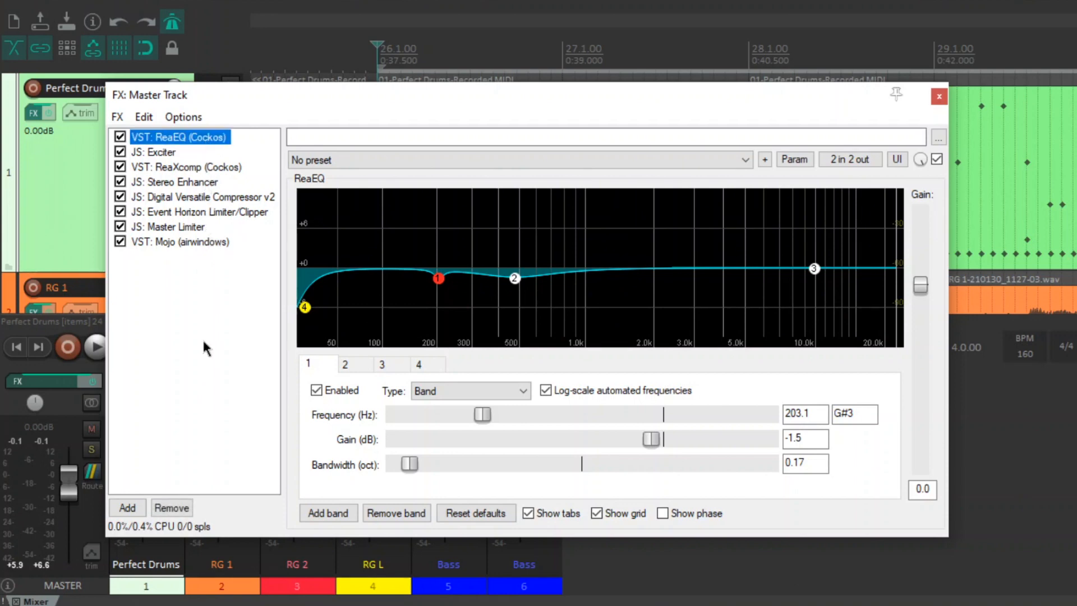
Pass over the Exciter and display the JS: Master Limiter's parameters.
{"action": "left_click", "coordinate": [163, 154]}
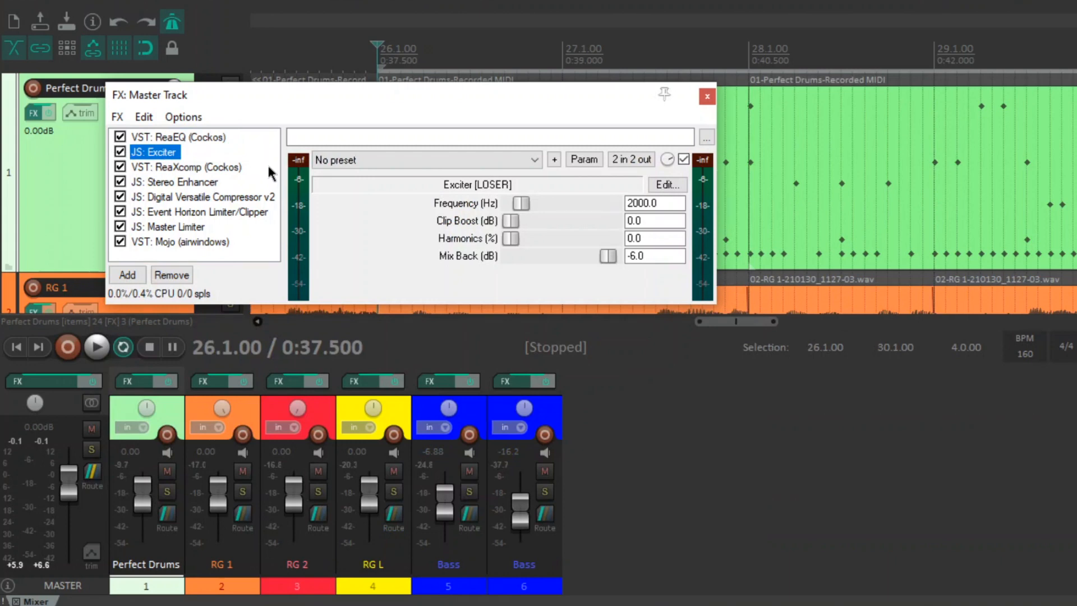
{"action": "left_click", "coordinate": [169, 226]}
{"action": "left_click", "coordinate": [202, 267]}
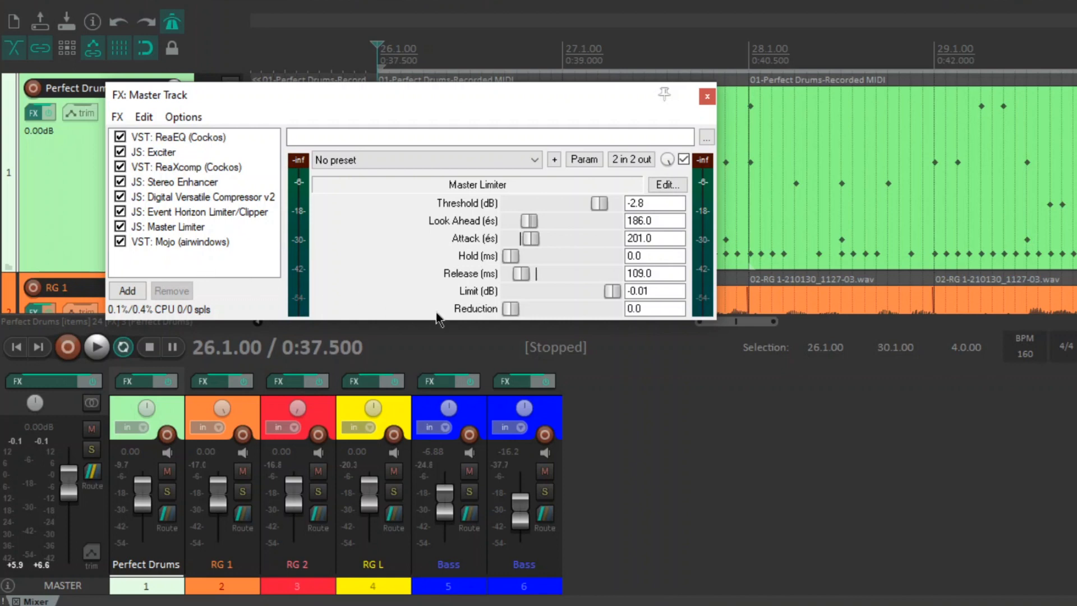
{"action": "left_click", "coordinate": [151, 228]}
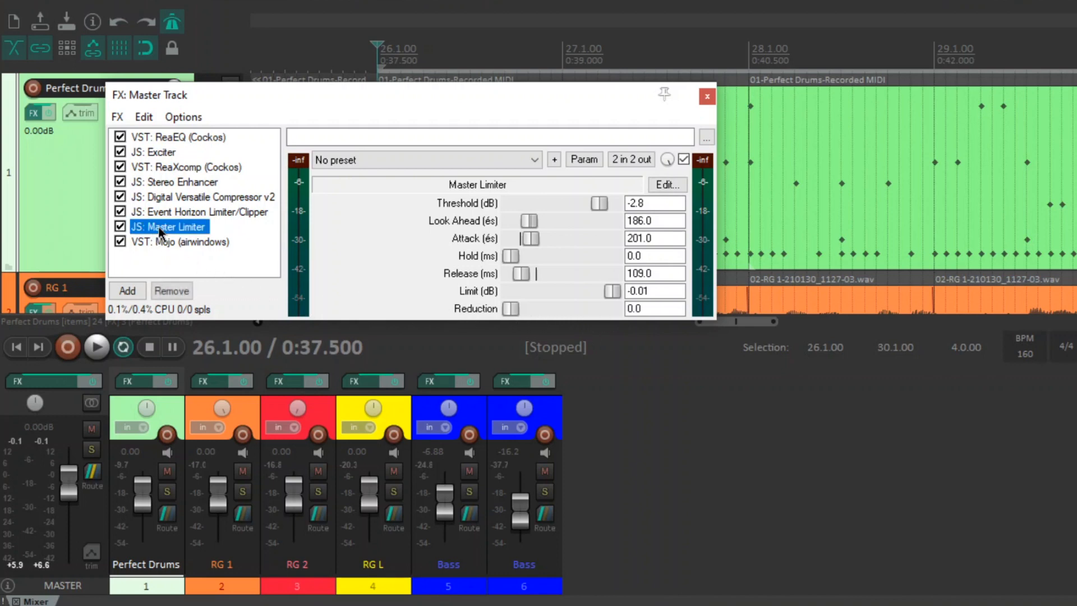
{"action": "left_click", "coordinate": [217, 271]}
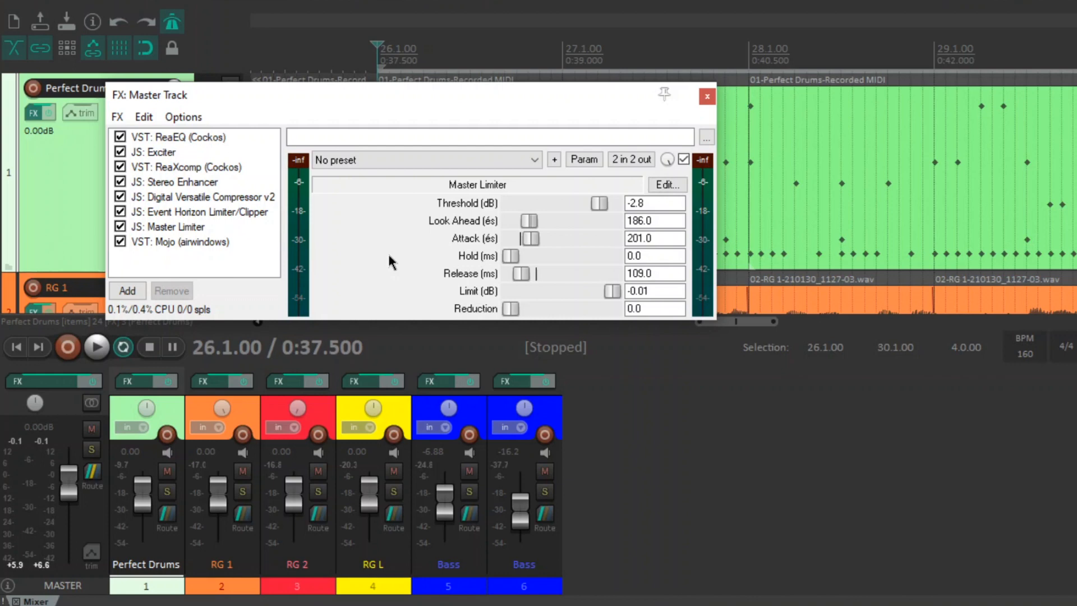
{"action": "key", "text": "space"}
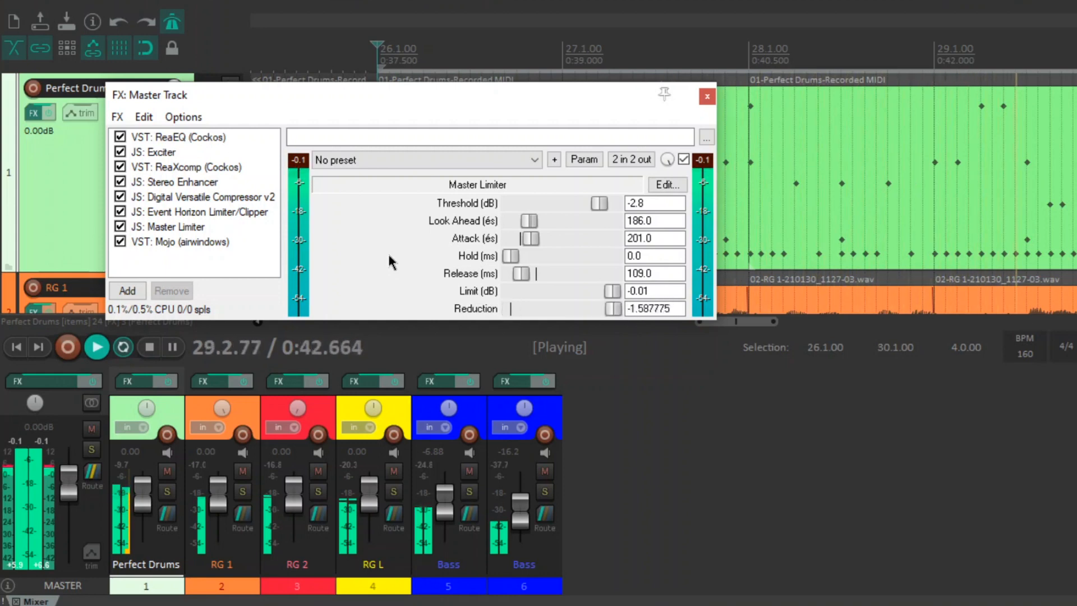
{"action": "key", "text": "space"}
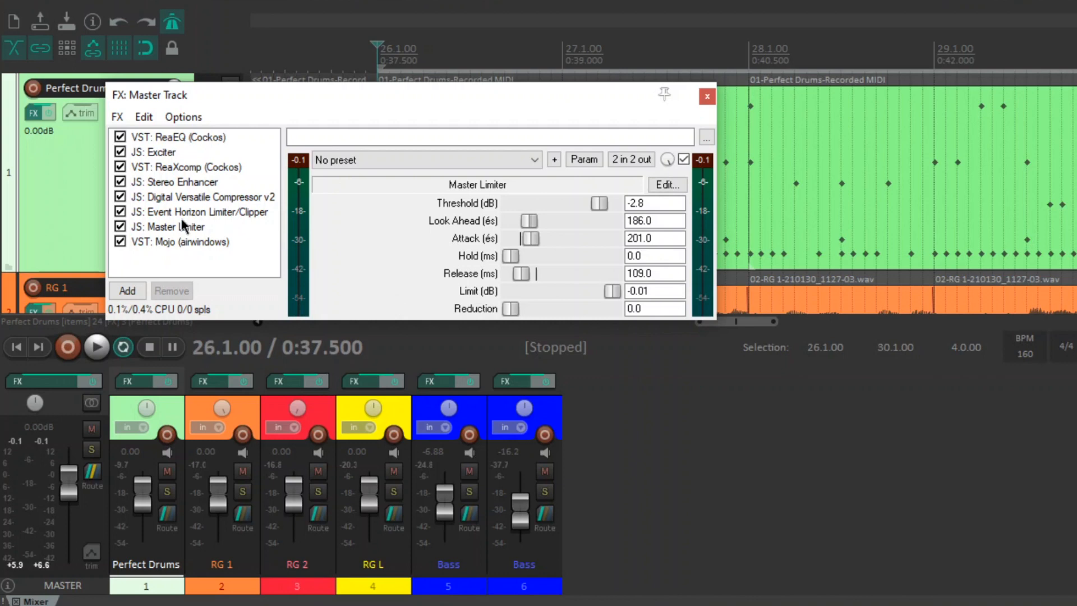
Show the Add FX Chain menu without loading one, glance at Mojo, then display ReaEQ's equaliser.
{"action": "left_click", "coordinate": [118, 116]}
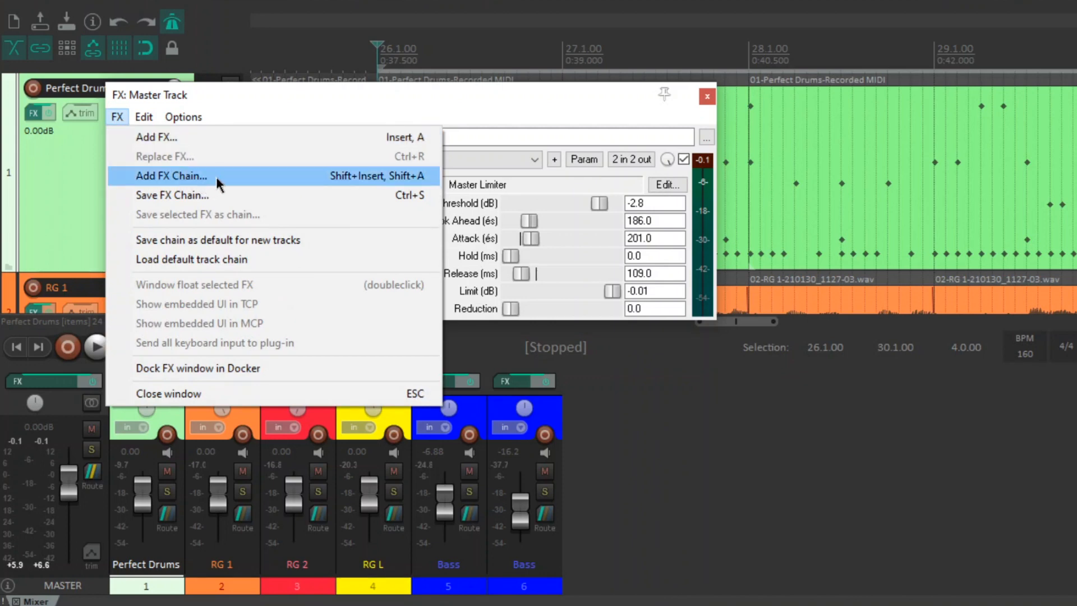
{"action": "left_click", "coordinate": [251, 86]}
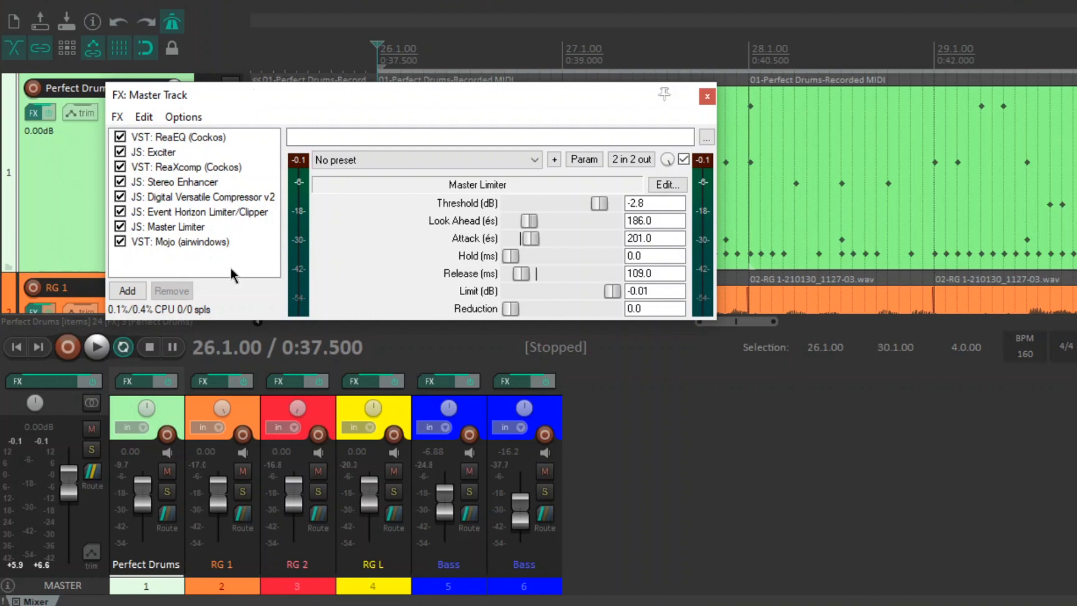
{"action": "left_click", "coordinate": [205, 243]}
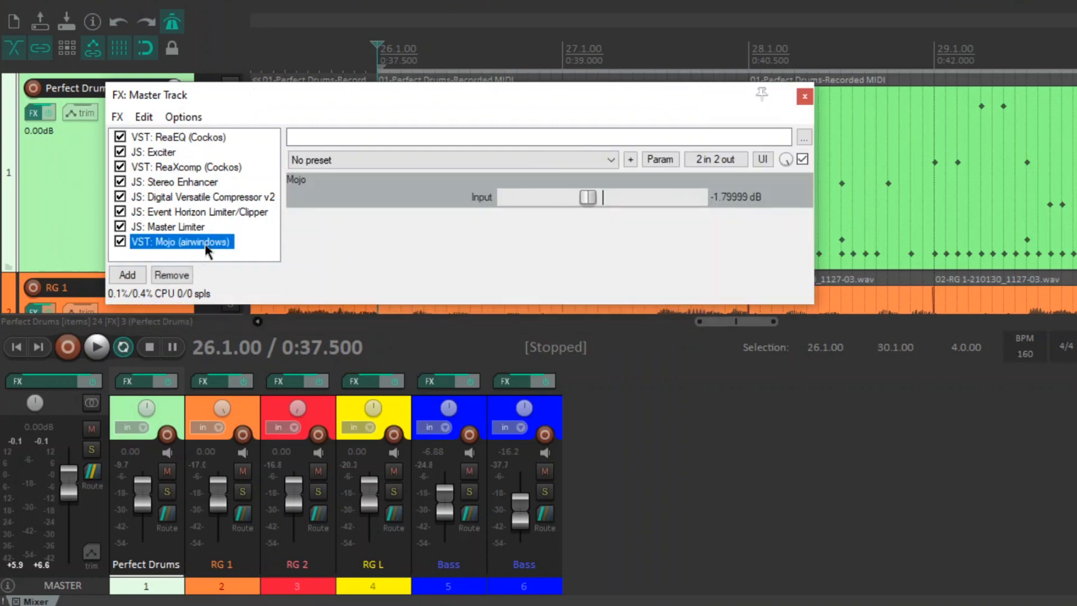
{"action": "left_click", "coordinate": [210, 257]}
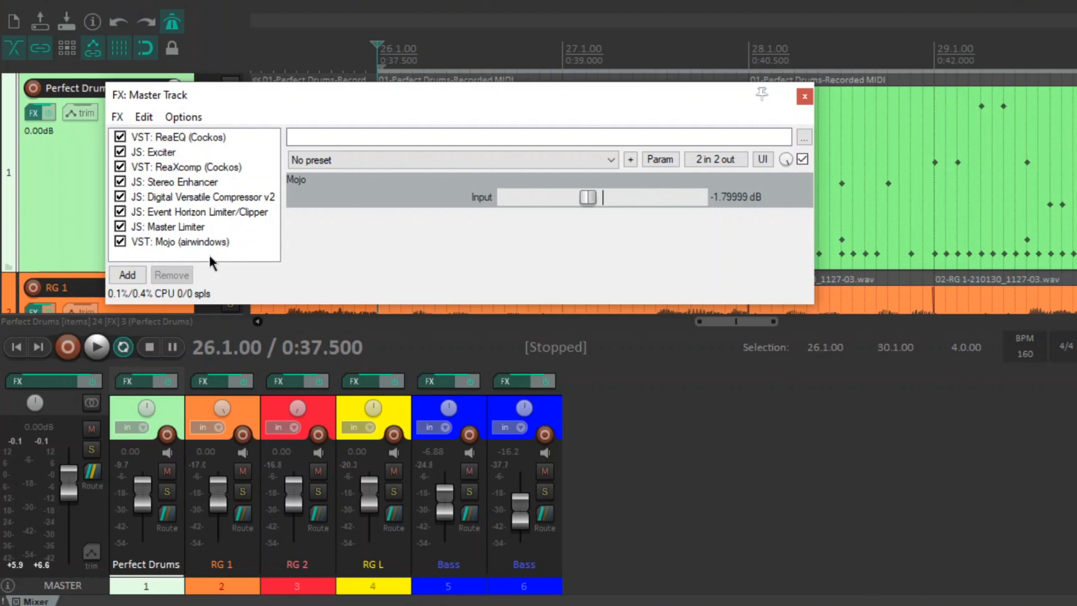
{"action": "left_click", "coordinate": [178, 137]}
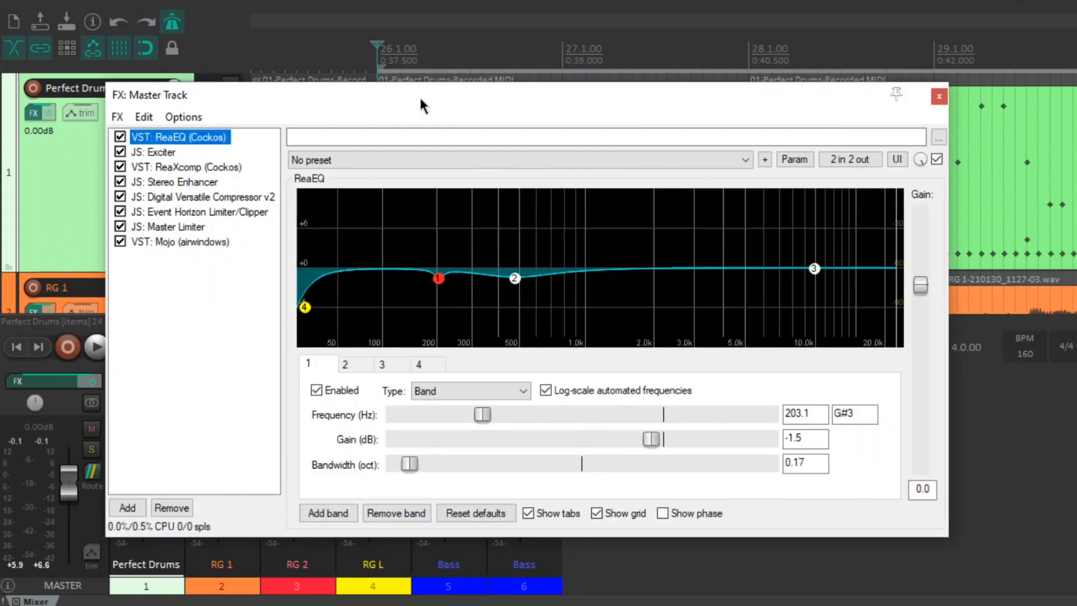